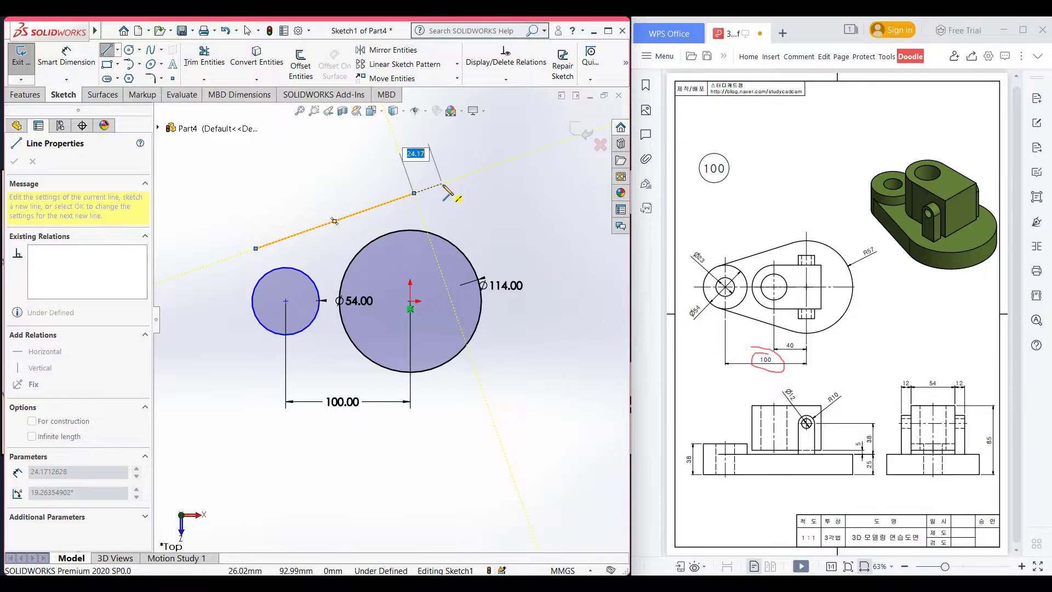
key(Escape)
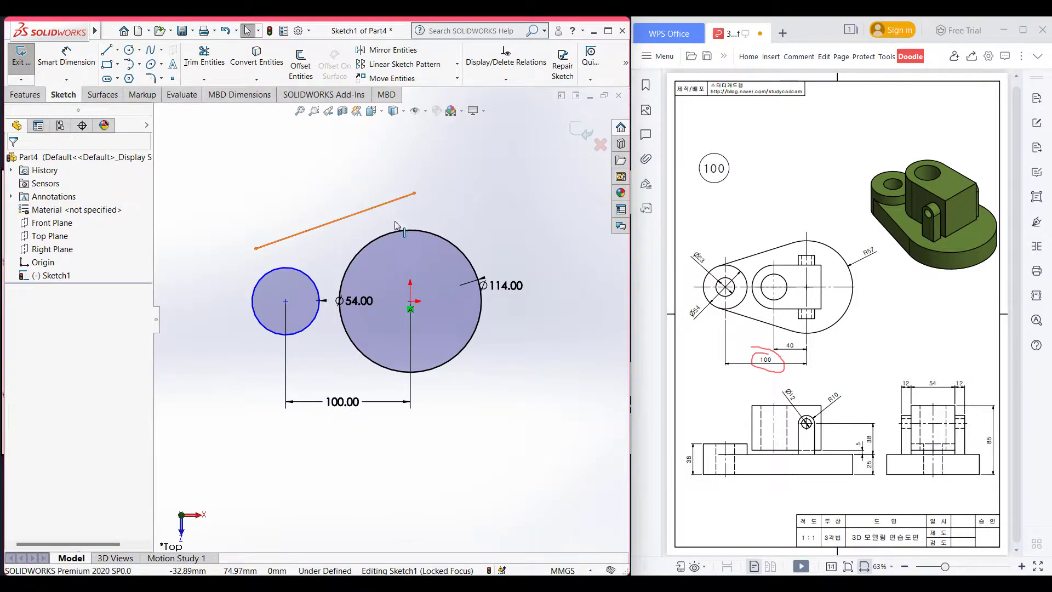
Make the sketched upper line tangent to the large Ø114 circle.
click(370, 208)
ctrl+click(412, 229)
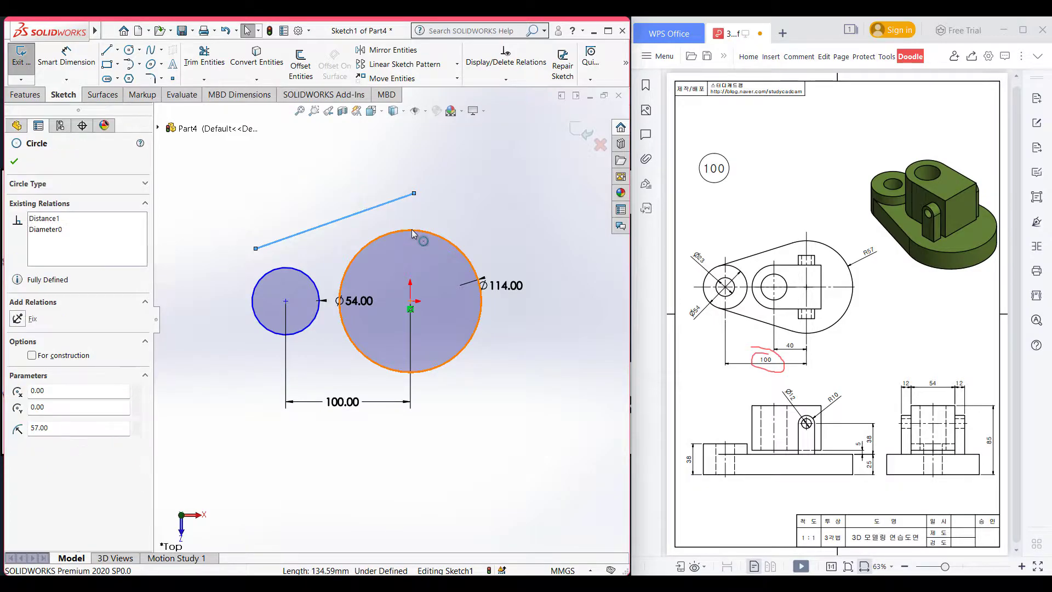
click(41, 355)
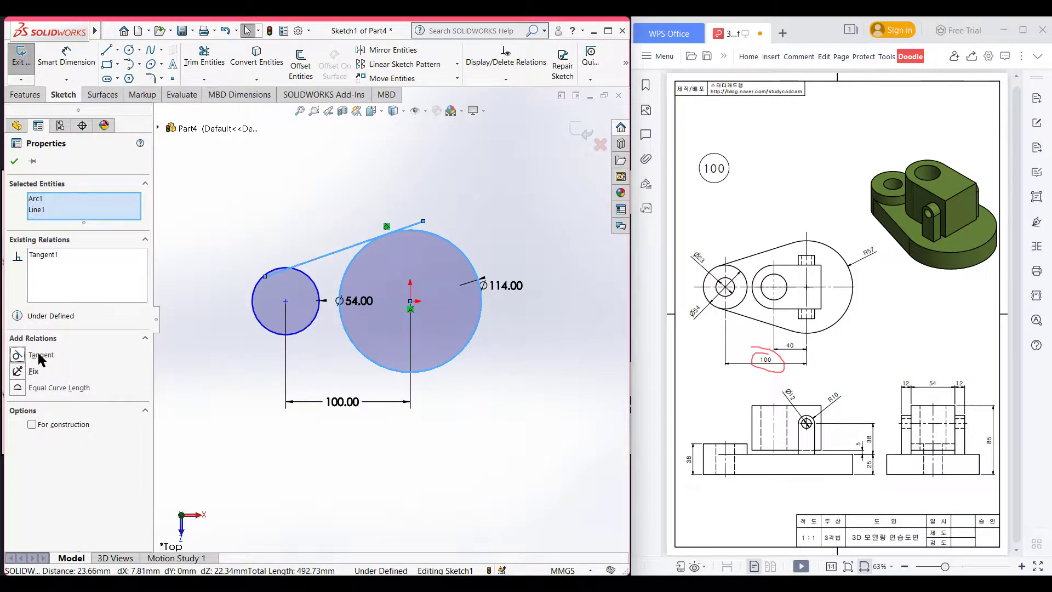
click(15, 161)
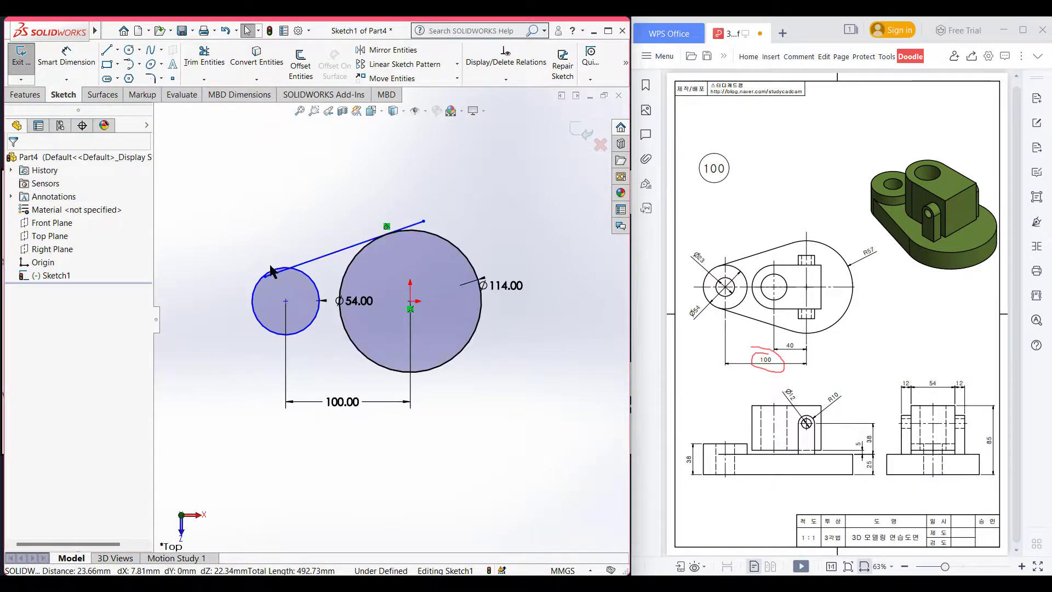
Add a second Tangent relation between the line and the small Ø54 circle.
click(305, 262)
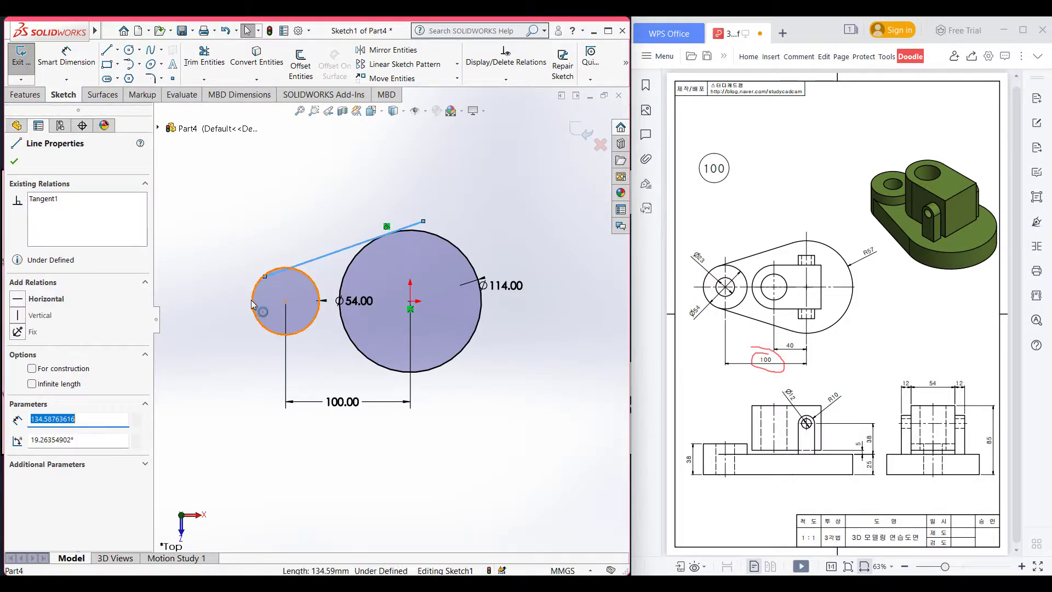
ctrl+click(253, 305)
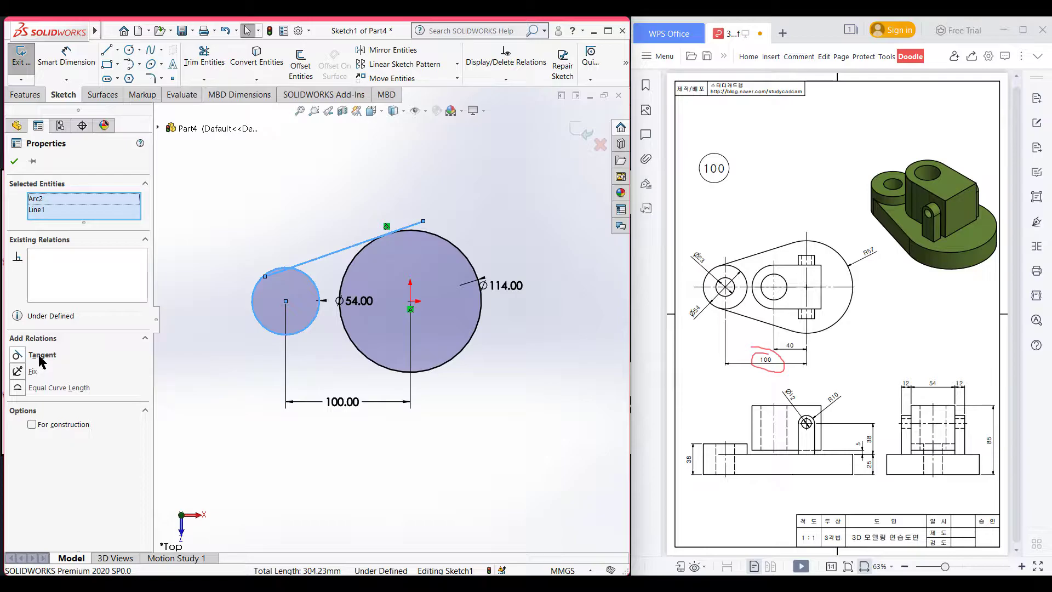
click(41, 356)
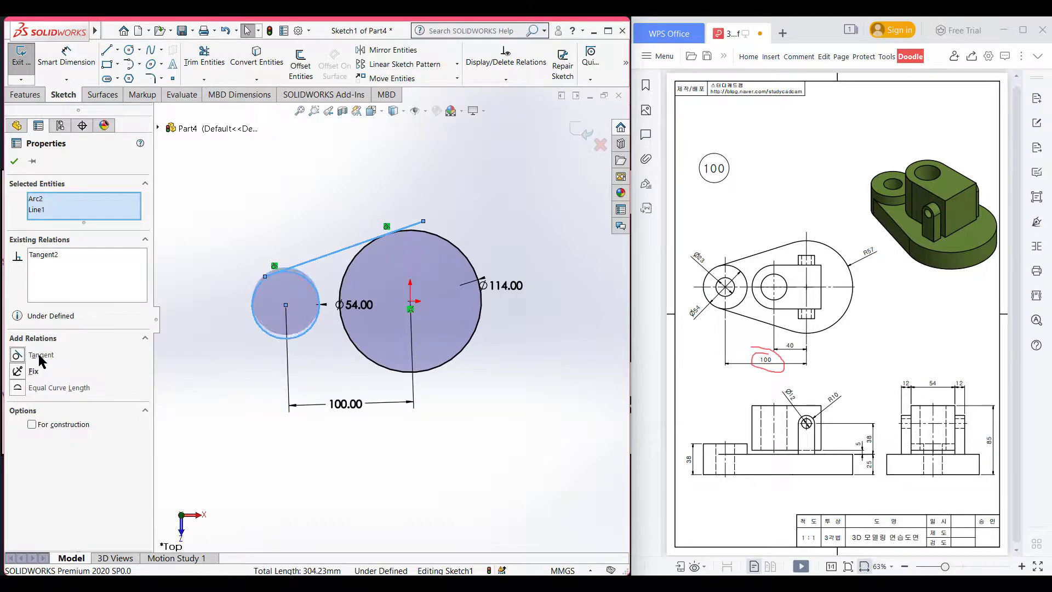
click(14, 161)
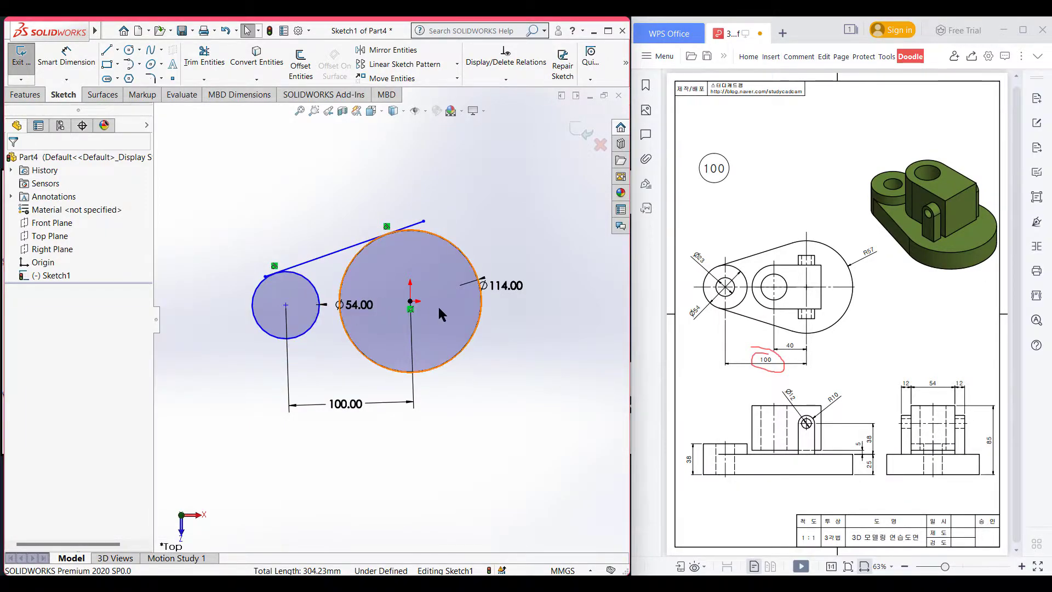
Add a Horizontal relation between the centres of the Ø54 and Ø114 circles.
click(285, 306)
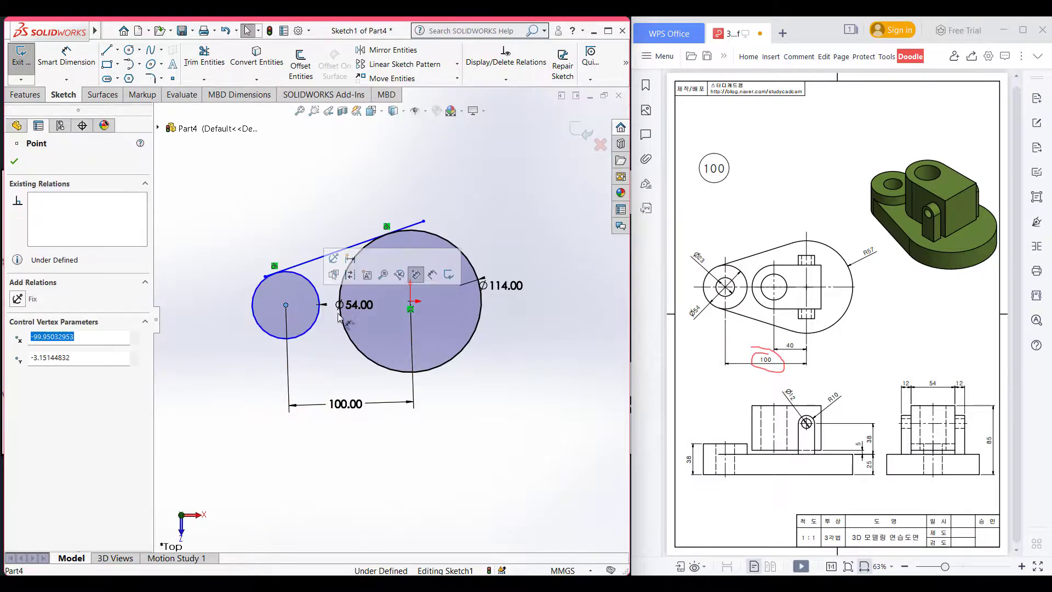
ctrl+click(411, 301)
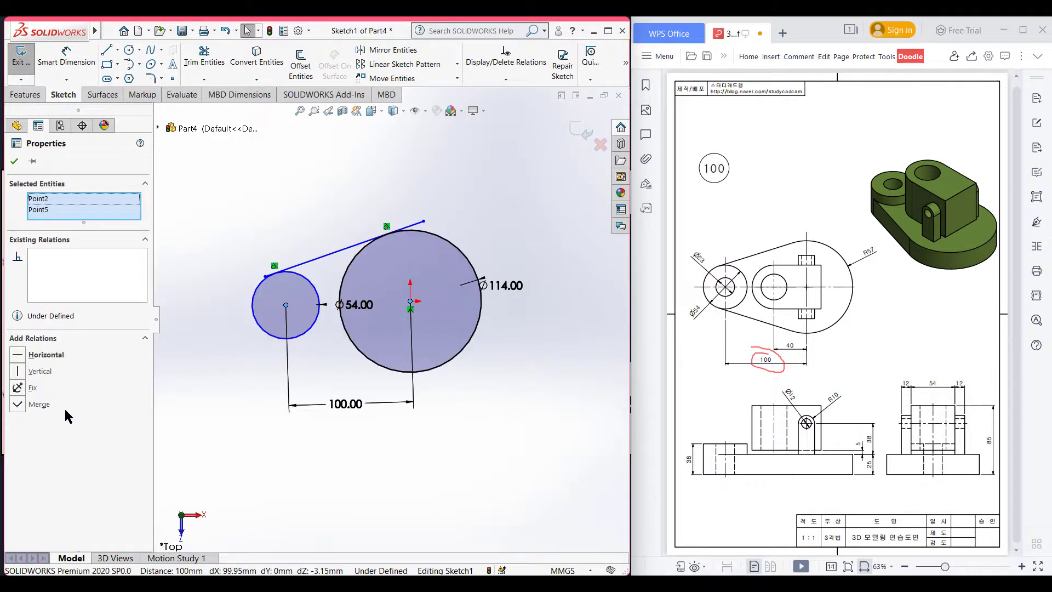
click(52, 354)
click(14, 162)
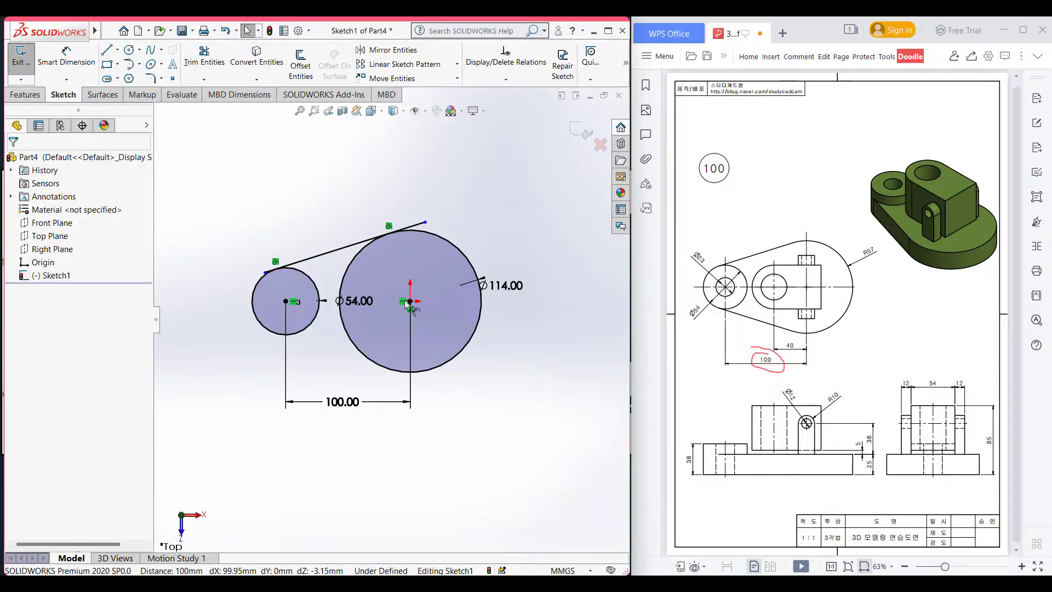
Draw a 100 mm construction centerline joining the two circle centres.
click(118, 50)
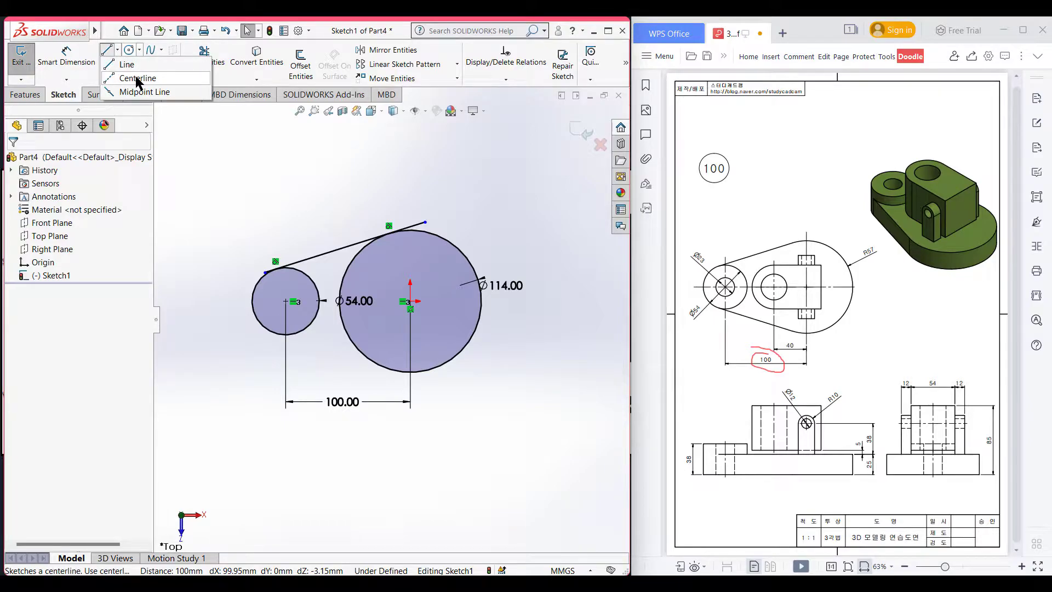
key(l)
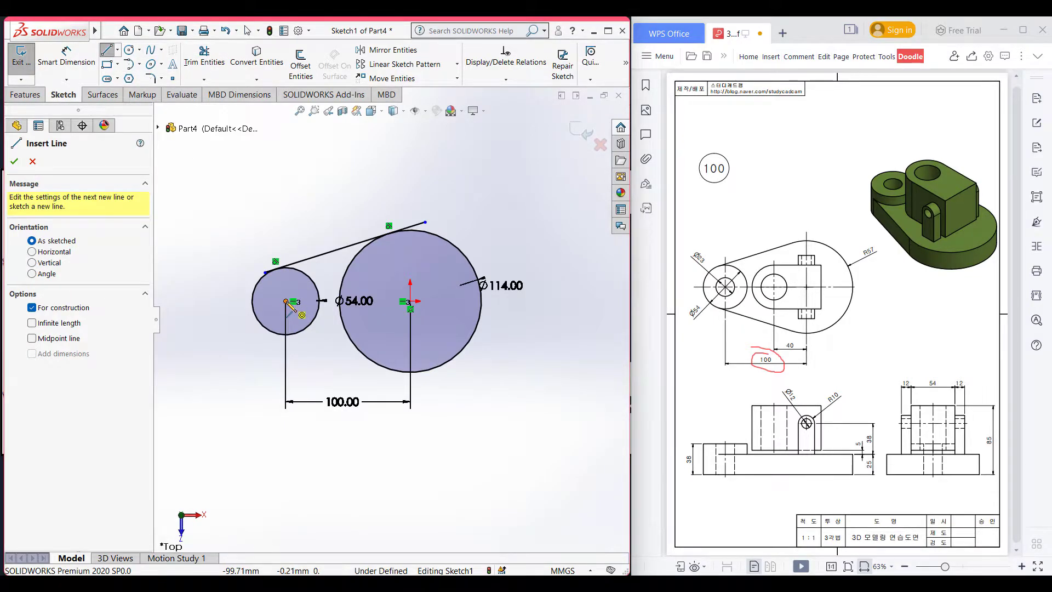
click(285, 300)
click(409, 301)
key(Escape)
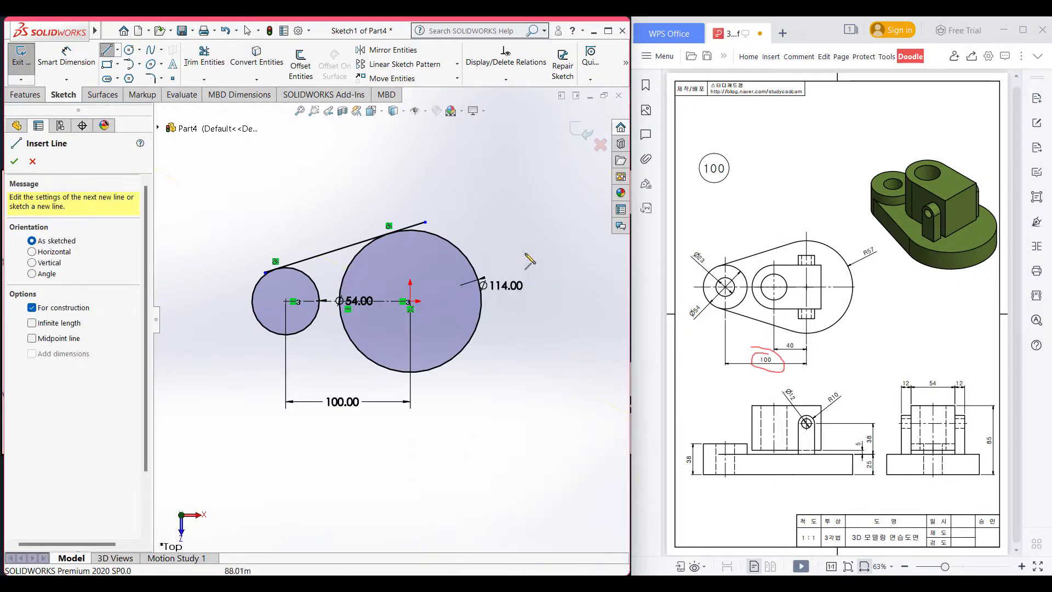
Mirror the upper tangent line about the horizontal centerline to create the lower tangent line.
click(391, 50)
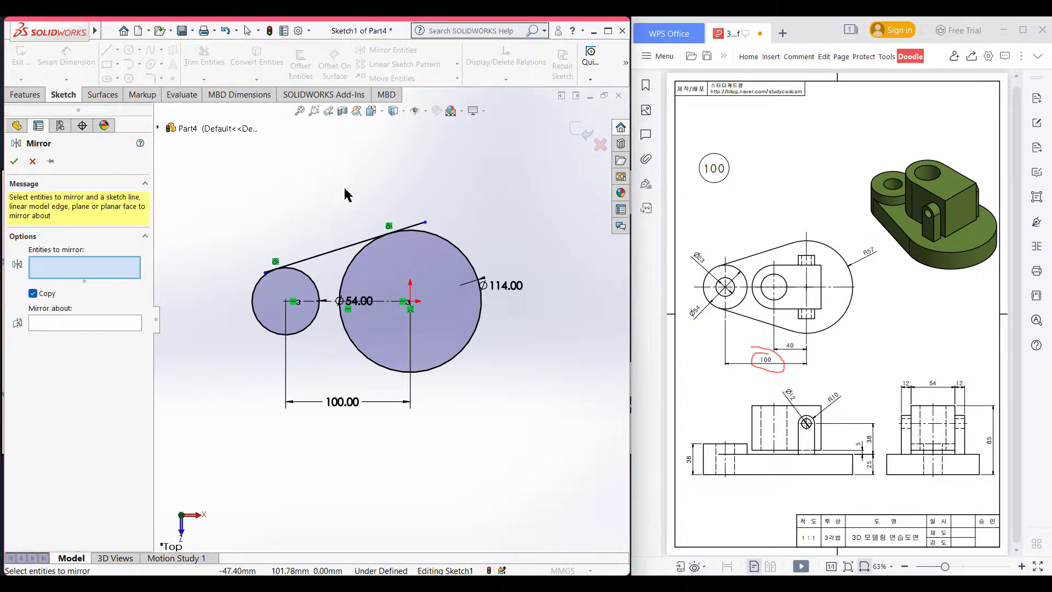
click(328, 253)
click(68, 323)
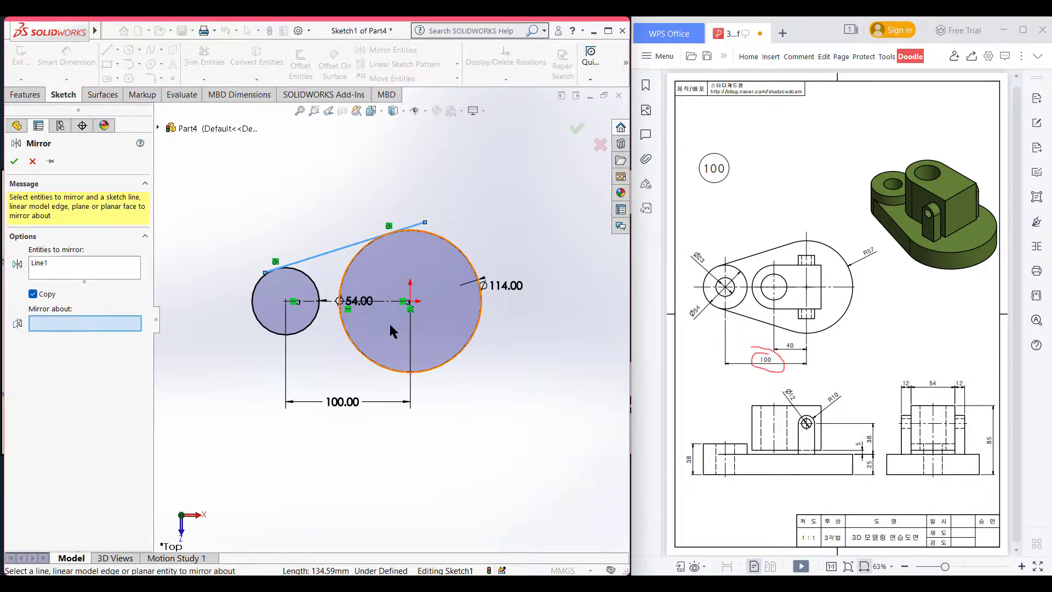
scroll(331, 305, down, 2)
click(407, 301)
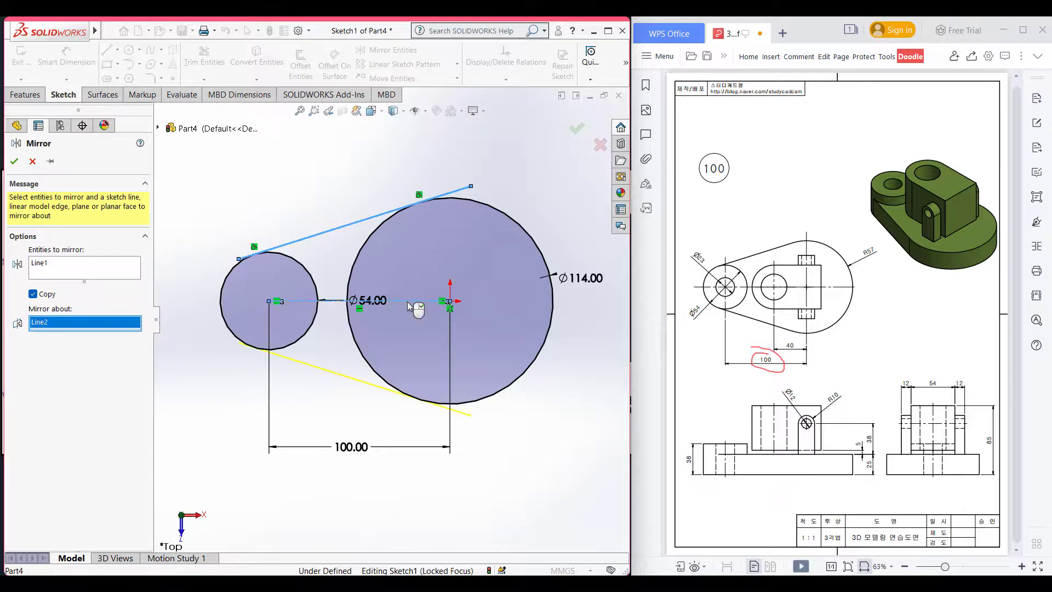
click(14, 161)
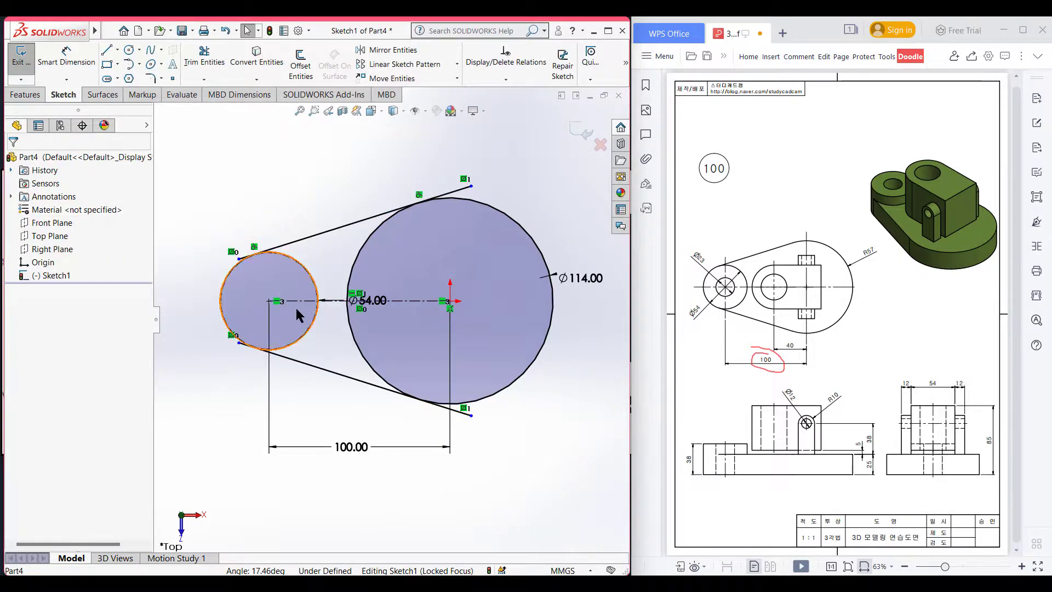
scroll(296, 307, up, 2)
scroll(288, 276, down, 2)
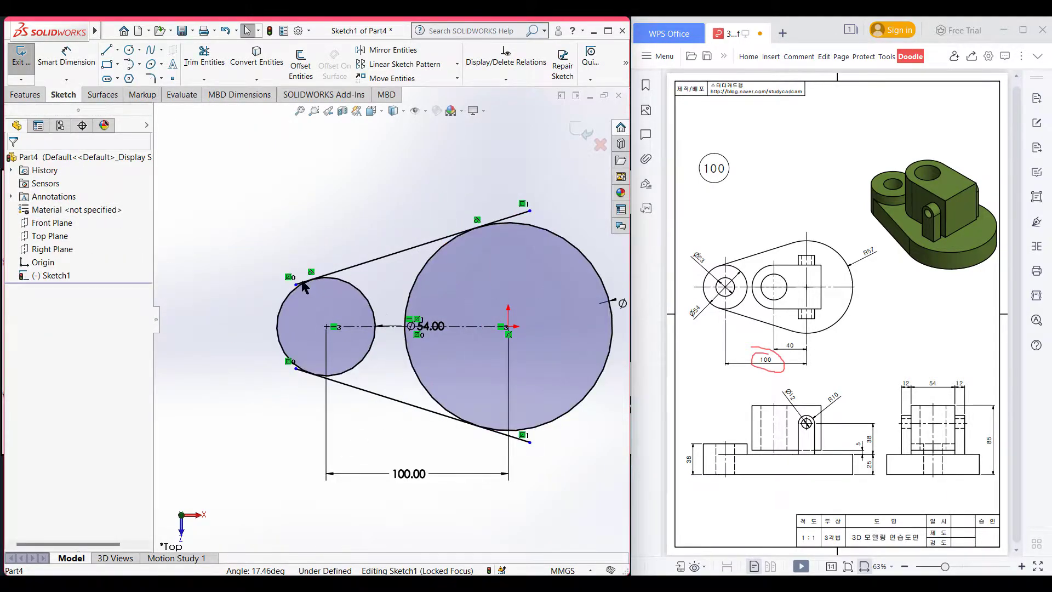
right_drag(328, 168, 298, 220)
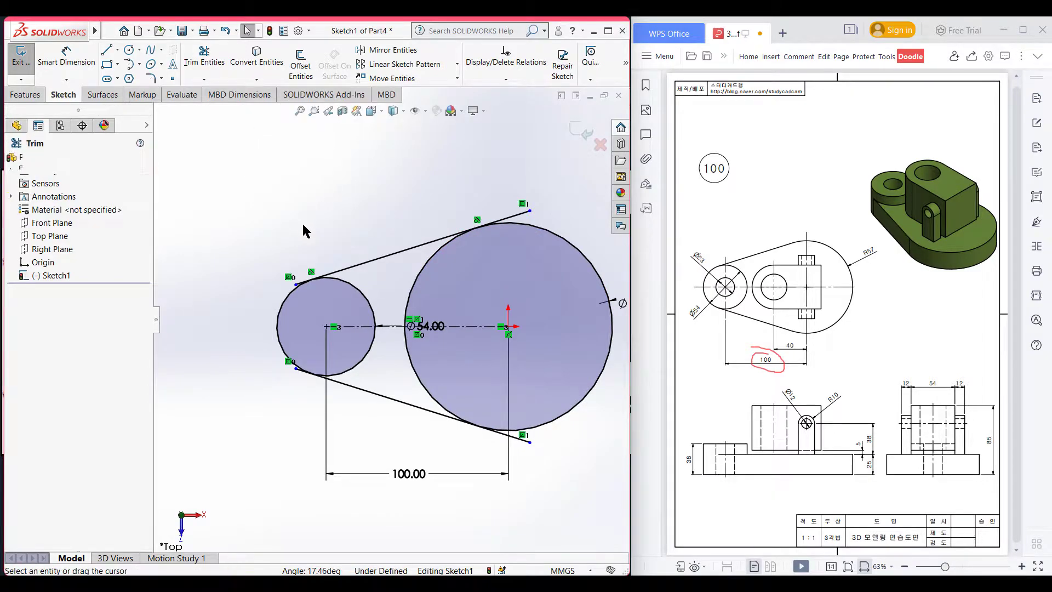
Power-trim the large circle's inner arc and both line overhangs, leaving a closed belt-shaped profile.
mouse_move(430, 277)
mouse_down()
mouse_move(338, 295)
mouse_move(433, 354)
mouse_move(344, 354)
mouse_move(557, 216)
mouse_move(513, 206)
mouse_move(548, 451)
mouse_up()
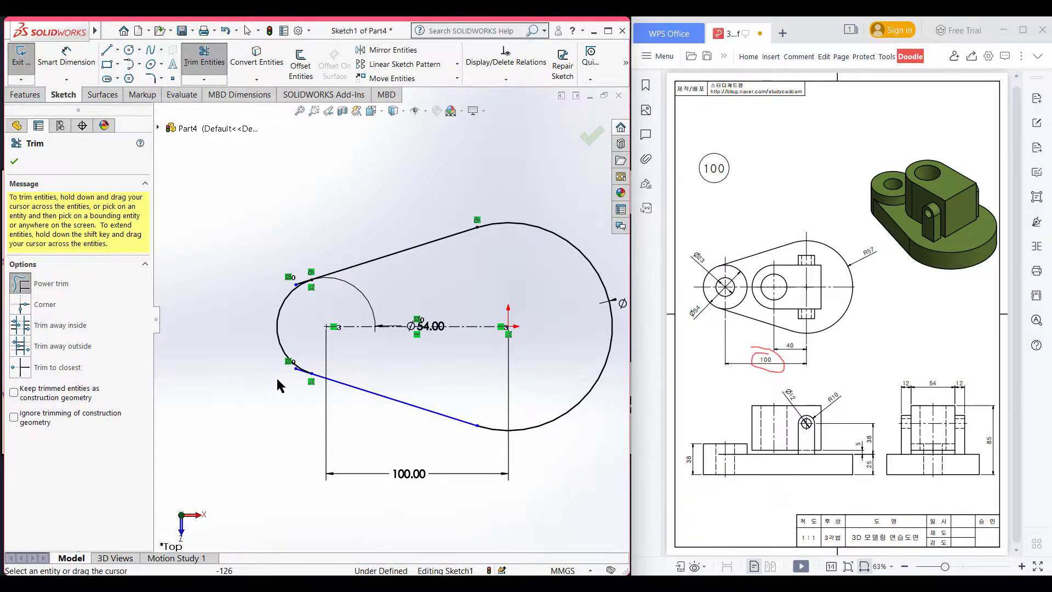
scroll(333, 356, down, 5)
drag(352, 348, 345, 340)
scroll(351, 343, up, 4)
scroll(393, 244, down, 8)
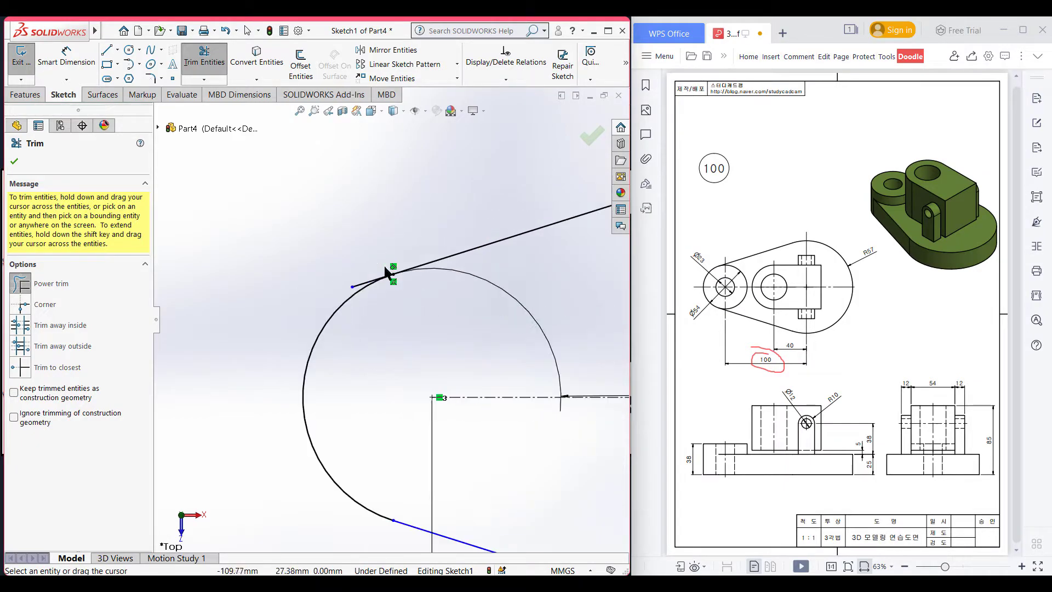
drag(341, 307, 324, 296)
scroll(339, 301, up, 3)
scroll(117, 170, up, 3)
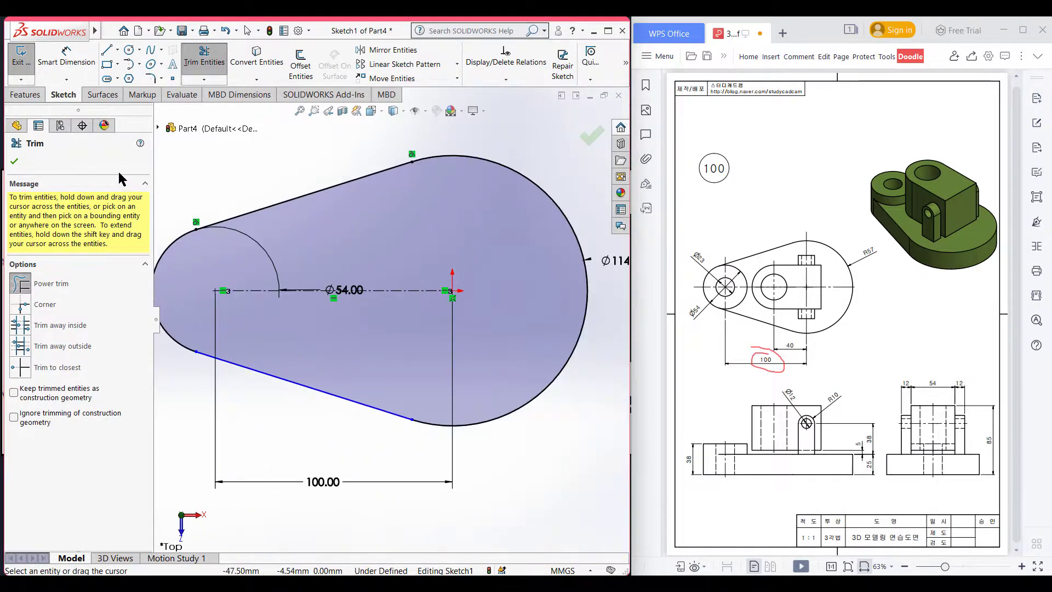
click(14, 161)
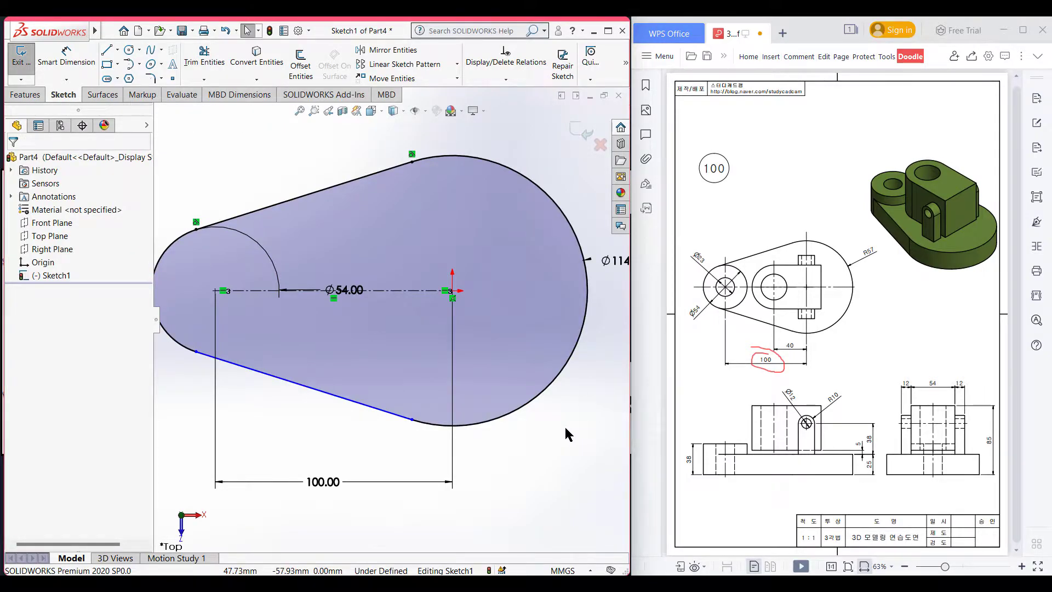
key(ctrl+7)
Extrude the belt-shaped profile 25 mm blind as Boss-Extrude1, forming the base plate.
click(38, 96)
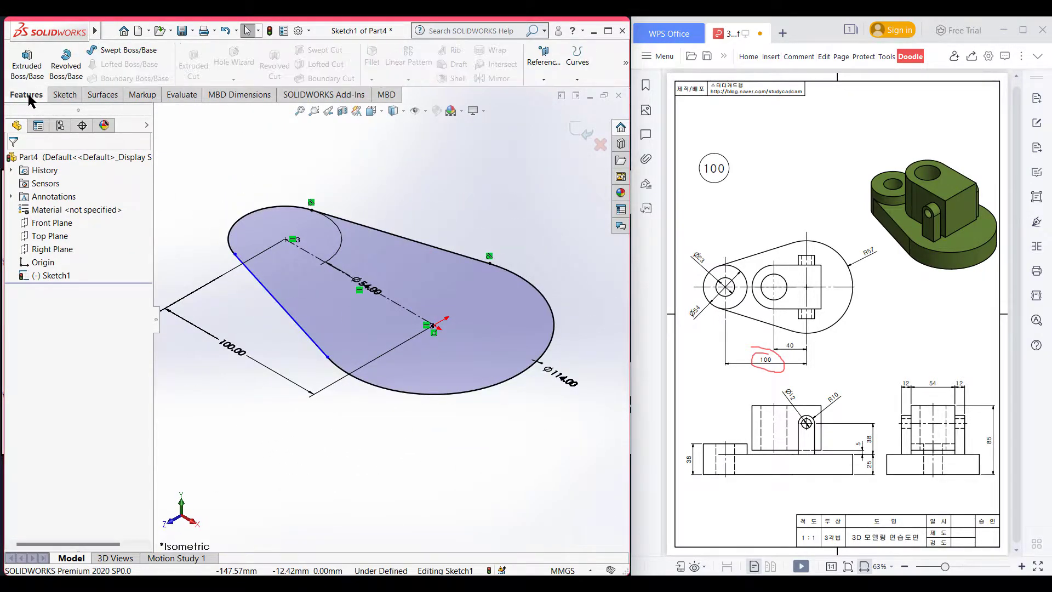
click(27, 63)
drag(891, 459, 880, 458)
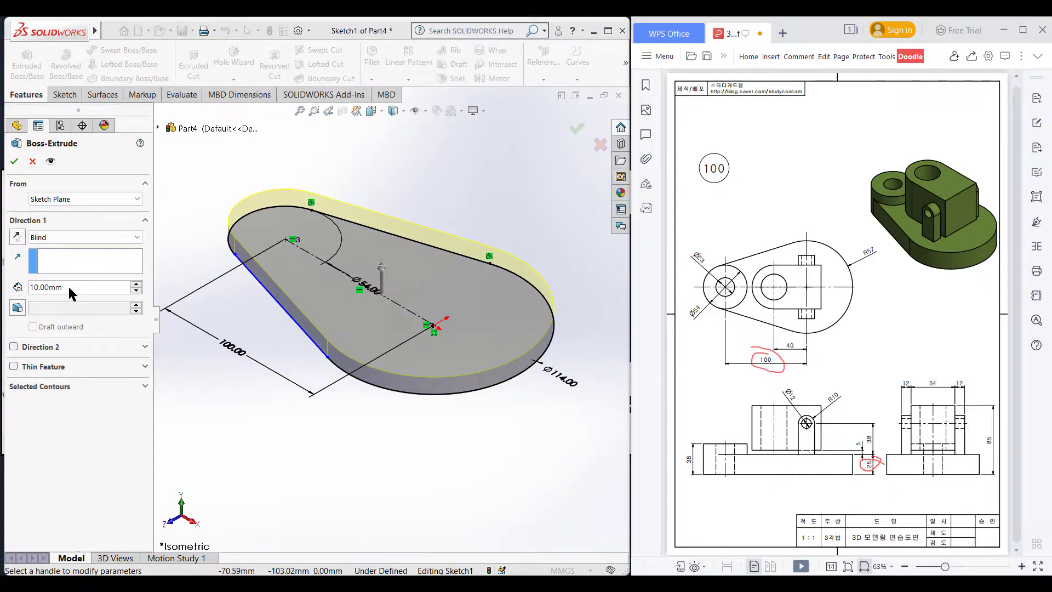
text(25)
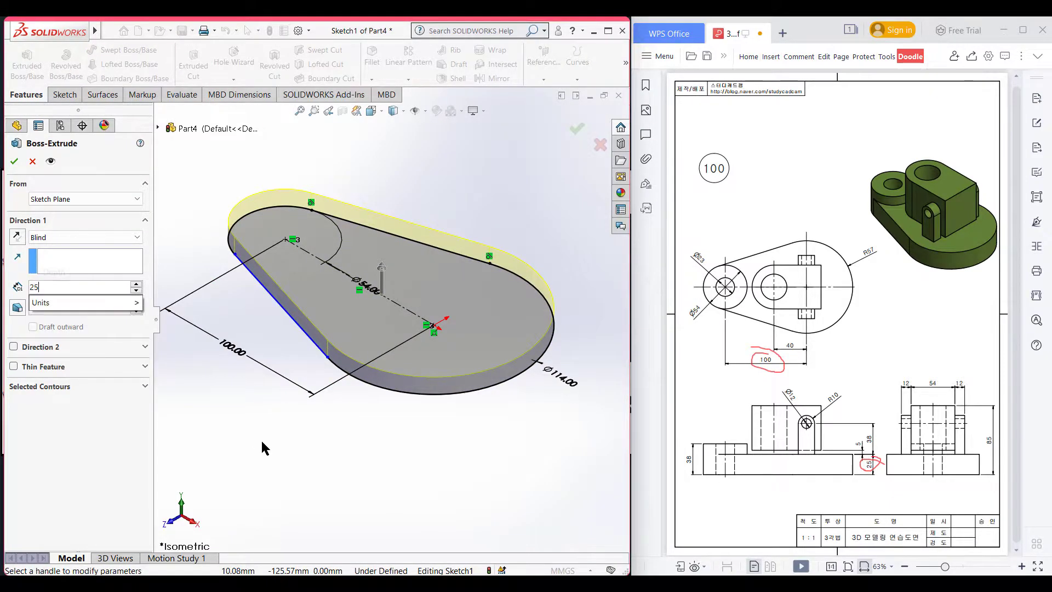
key(Return)
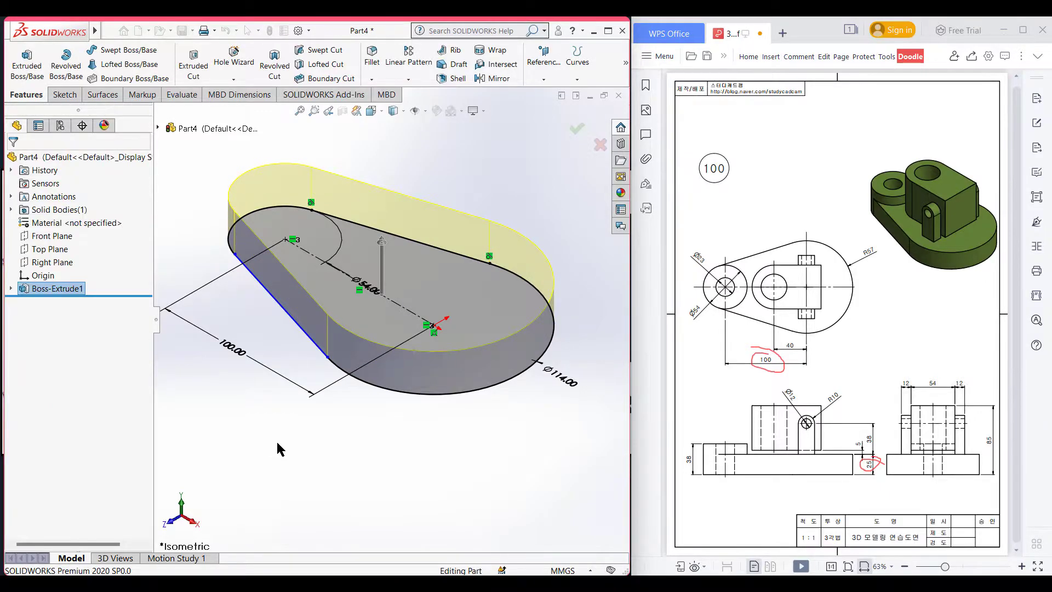
mouse_move(734, 266)
mouse_down()
mouse_move(713, 266)
mouse_move(706, 282)
mouse_move(734, 298)
mouse_move(749, 287)
mouse_move(731, 263)
mouse_up()
Sketch a Ø54 circle on the plate's top face, concentric with the left arc.
drag(702, 300, 689, 304)
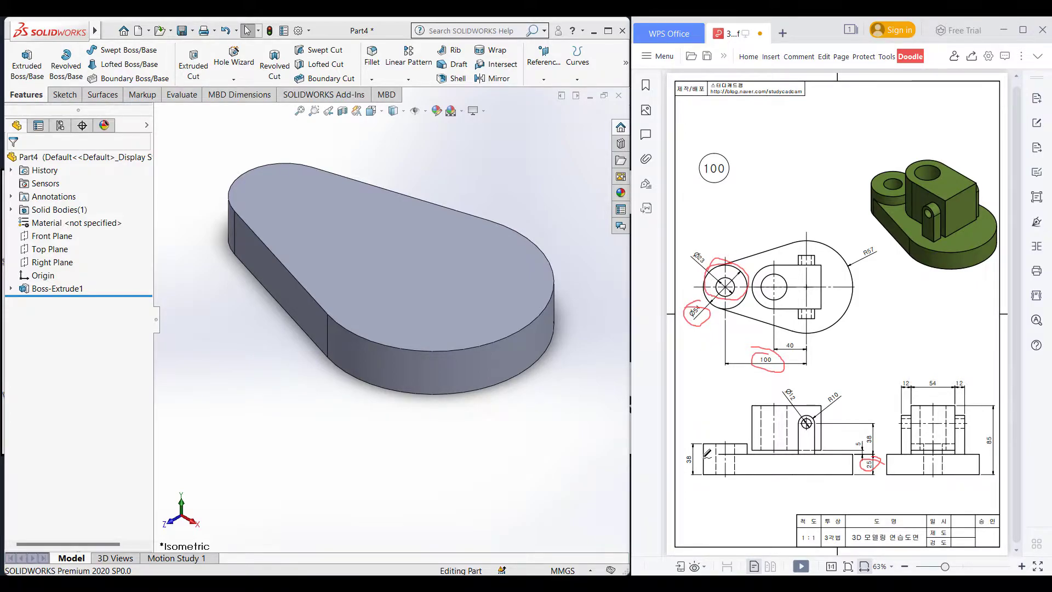
drag(685, 454, 697, 445)
right_click(434, 294)
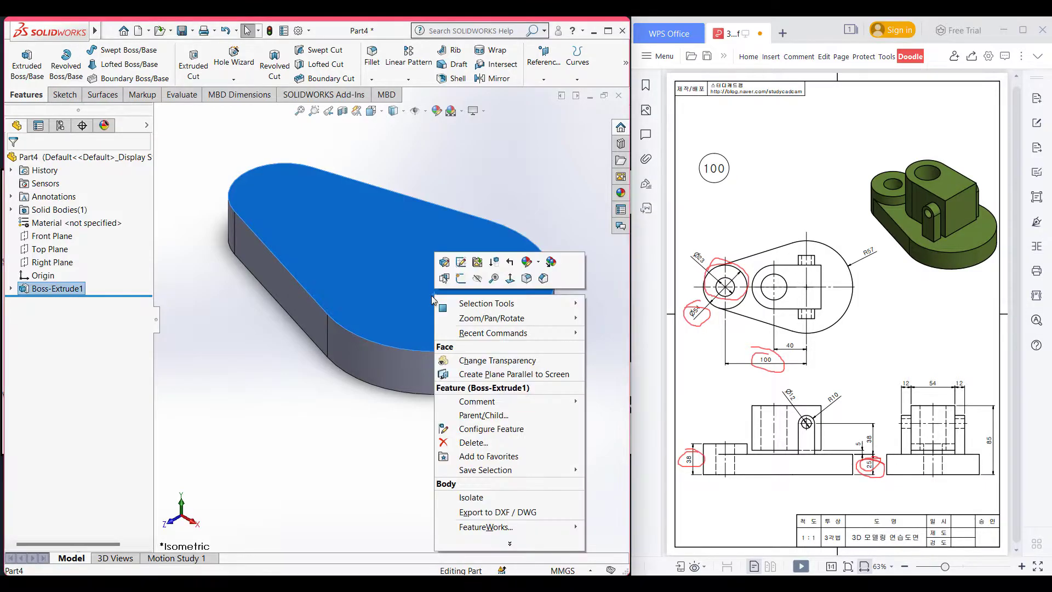
click(460, 279)
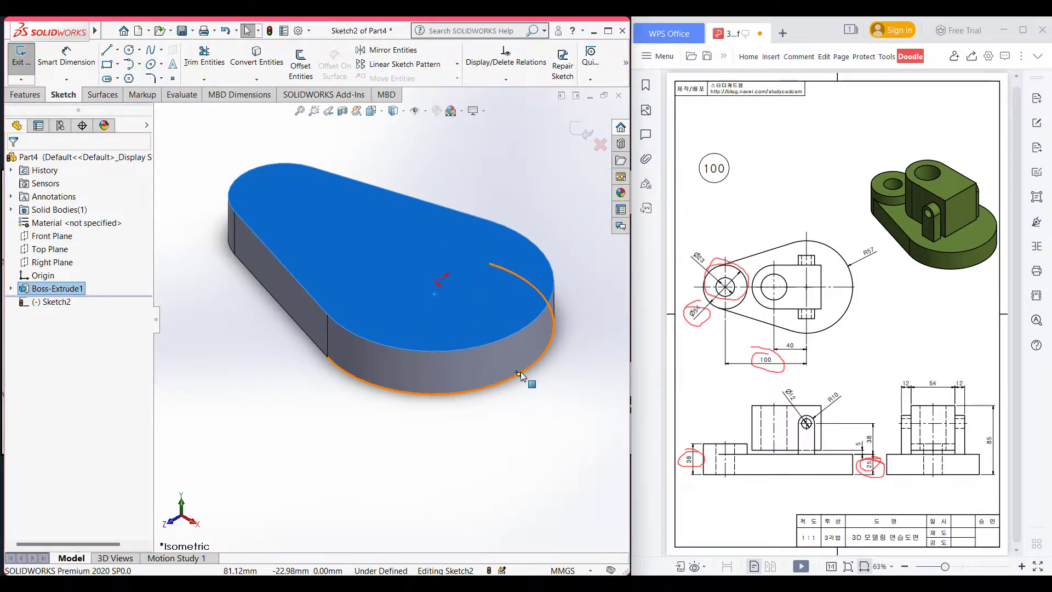
key(ctrl+8)
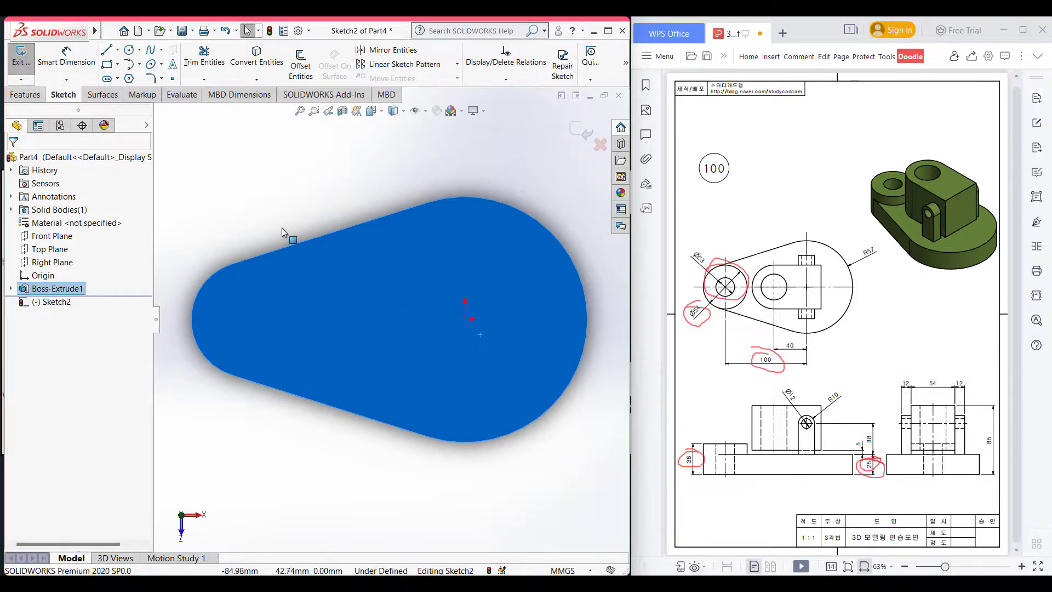
click(281, 228)
click(128, 49)
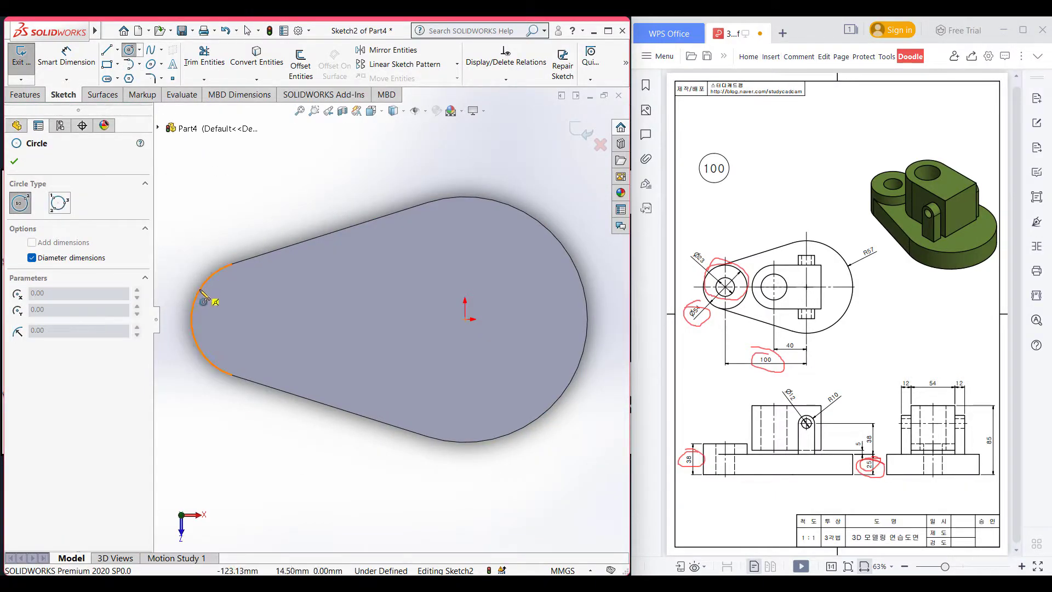
click(267, 327)
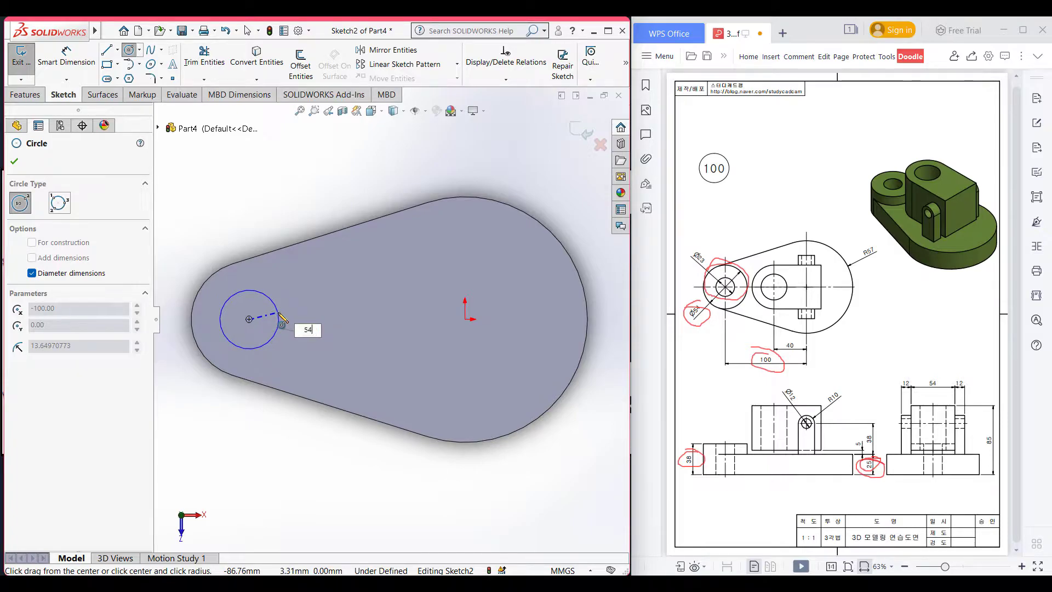
key(Return)
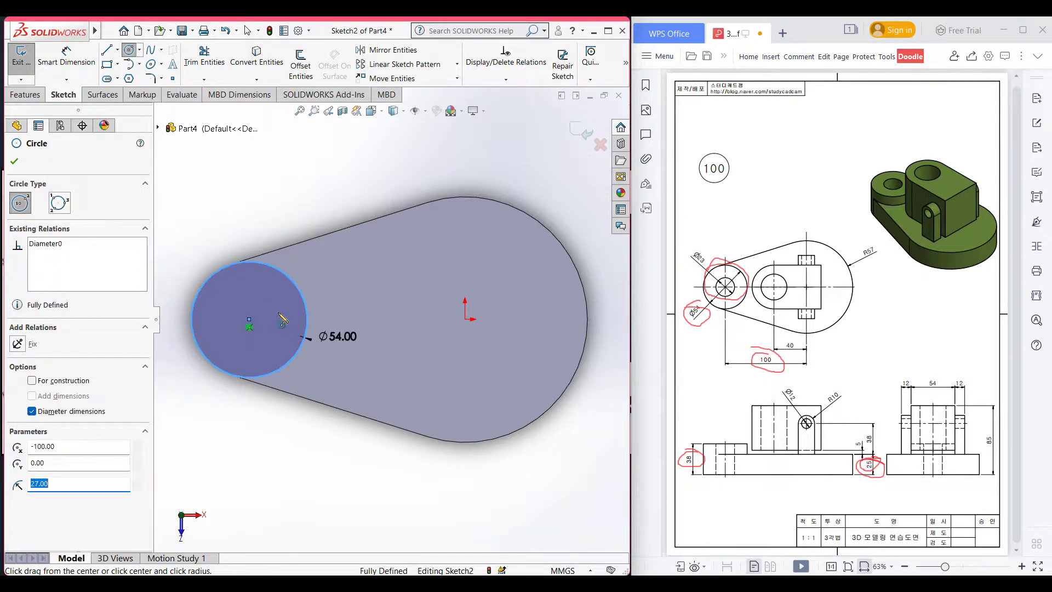
Extrude the Ø54 circle upward 38-25 (13 mm) as Boss-Extrude2.
key(ctrl+7)
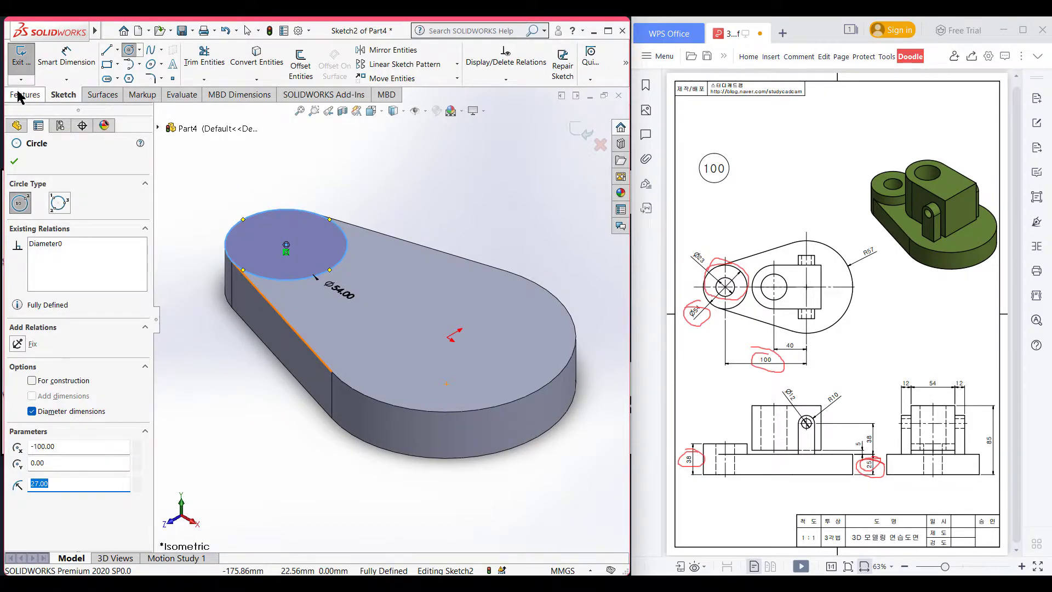
click(22, 95)
click(27, 67)
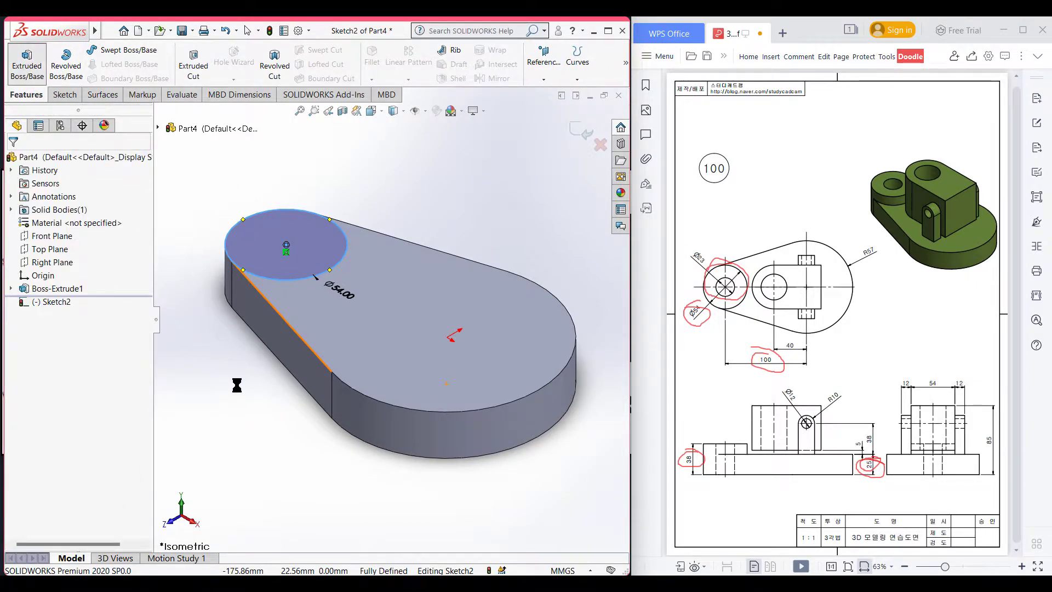
text(38-25)
key(Return)
key(Return)
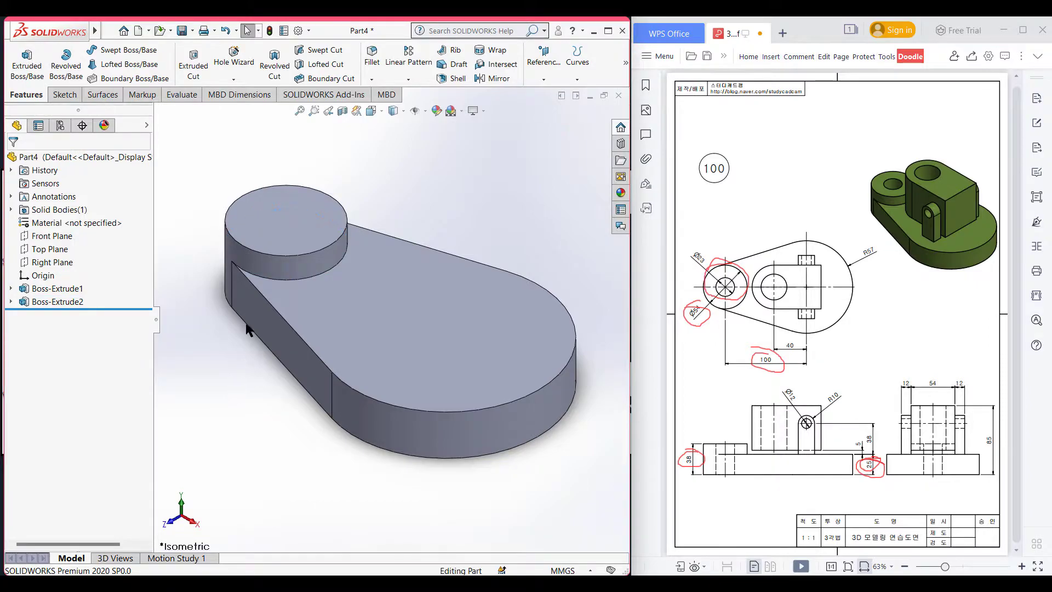
Sketch a Ø23 circle centred on the boss's top face.
right_click(284, 238)
click(316, 224)
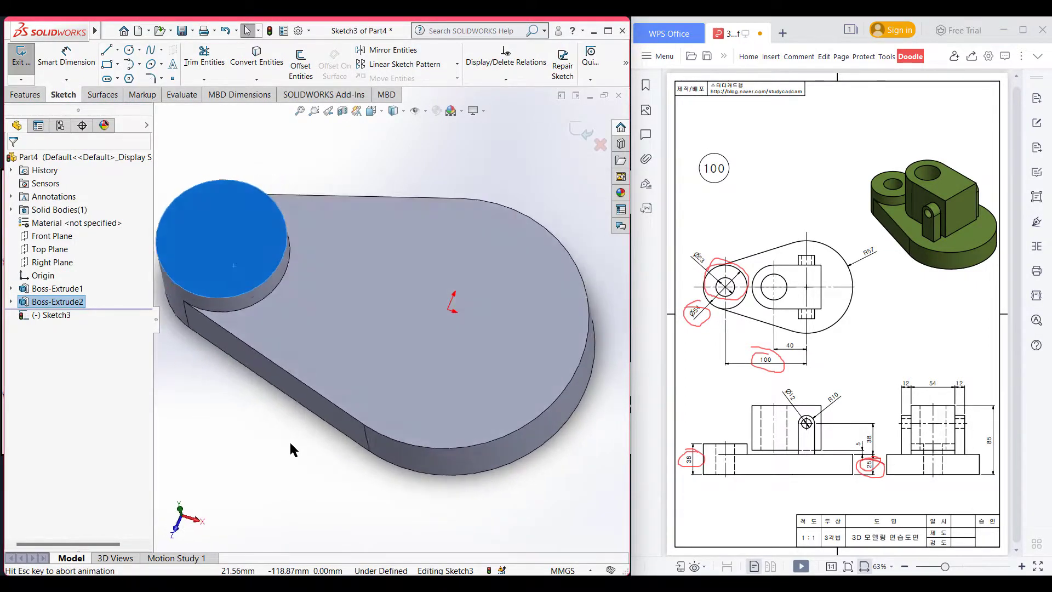
key(ctrl+8)
click(285, 452)
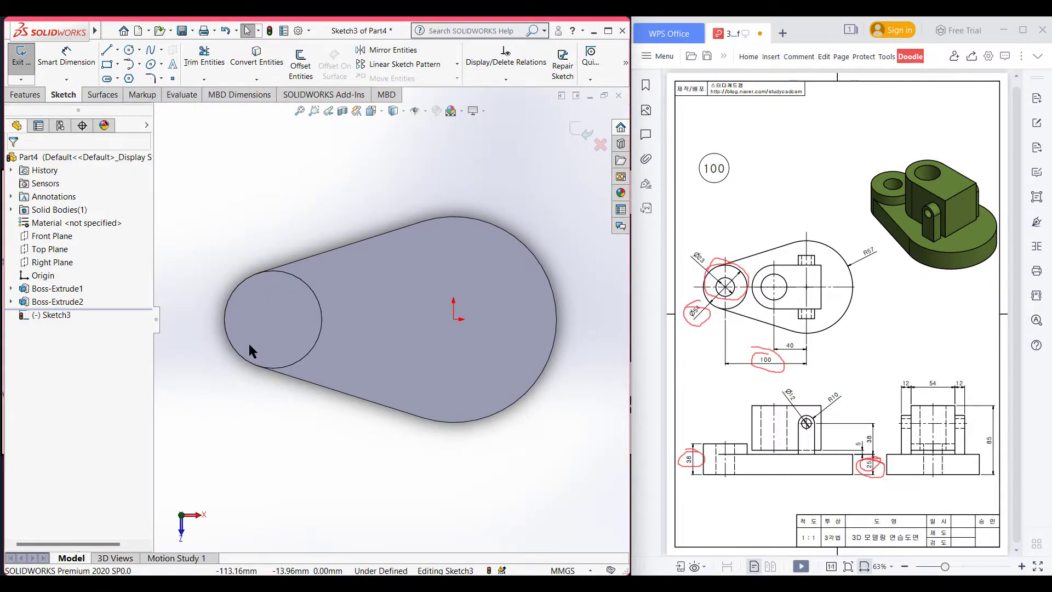
click(126, 51)
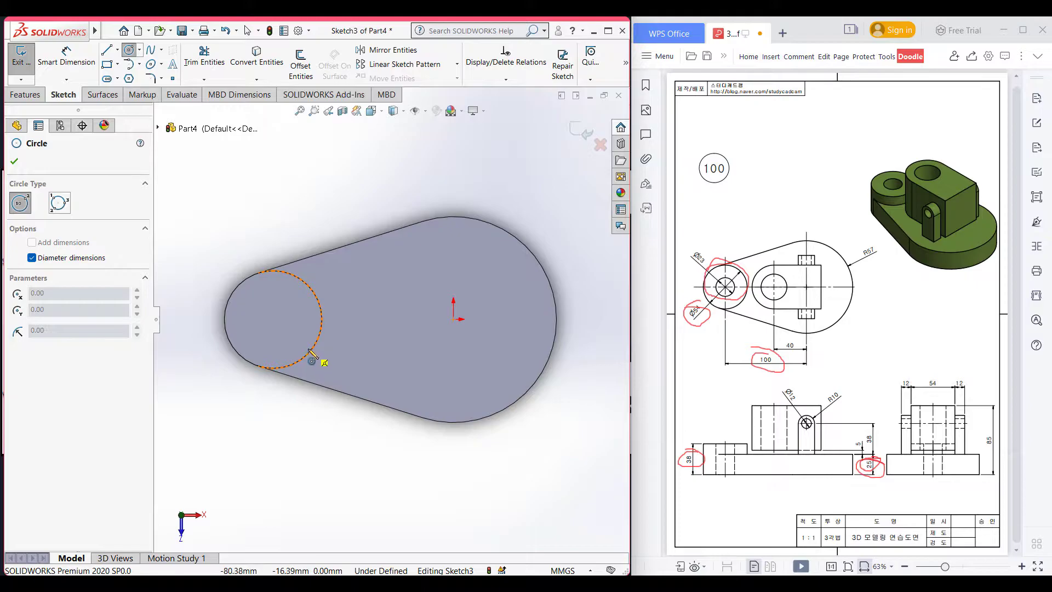
mouse_move(318, 343)
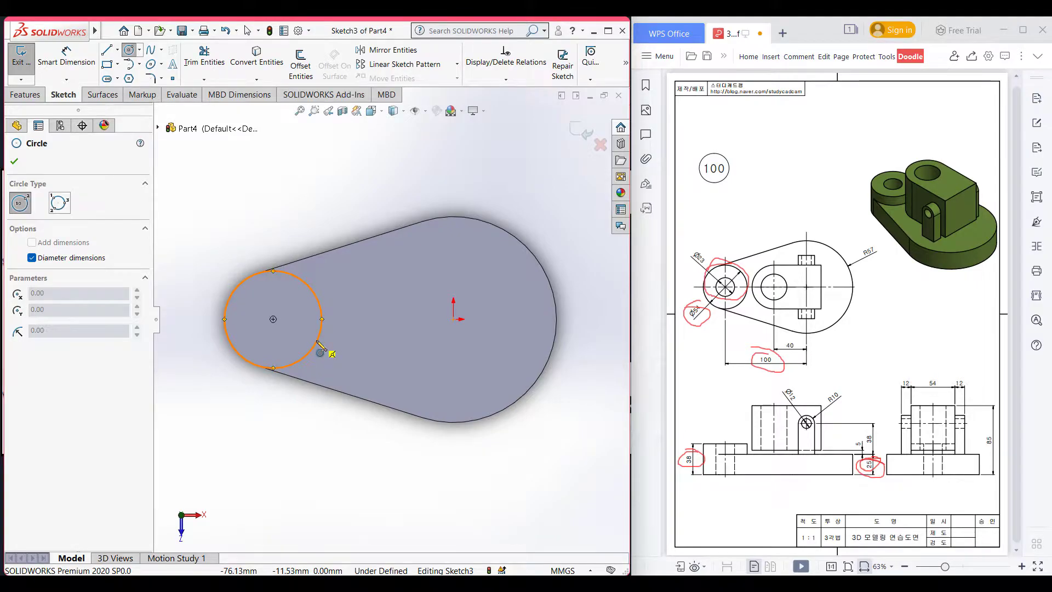
click(273, 319)
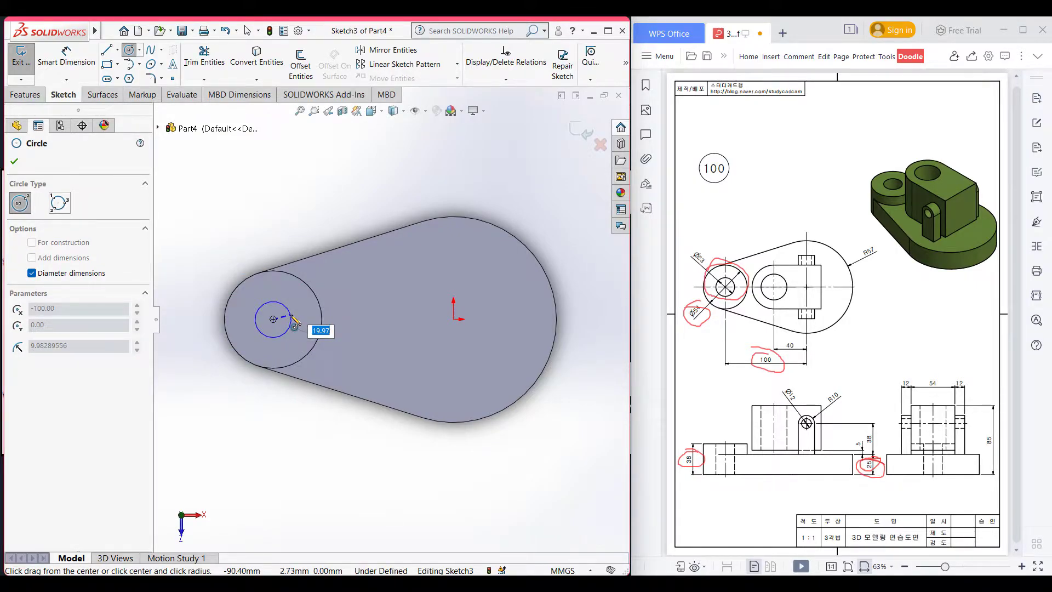
text(23)
key(Return)
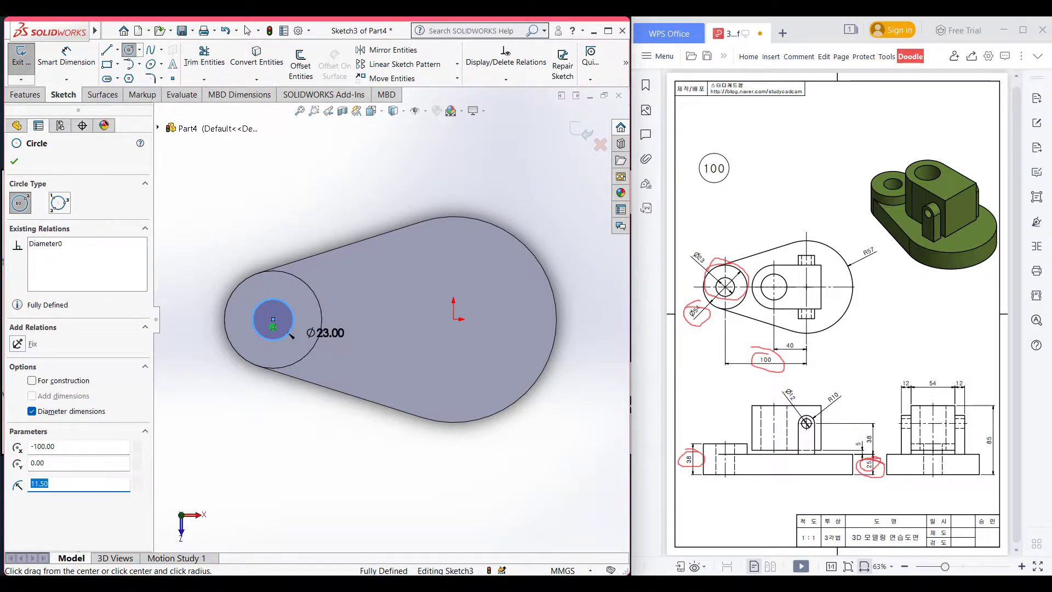
Cut the Ø23 circle with Extruded Cut set to Through All - Both.
key(ctrl+7)
click(25, 95)
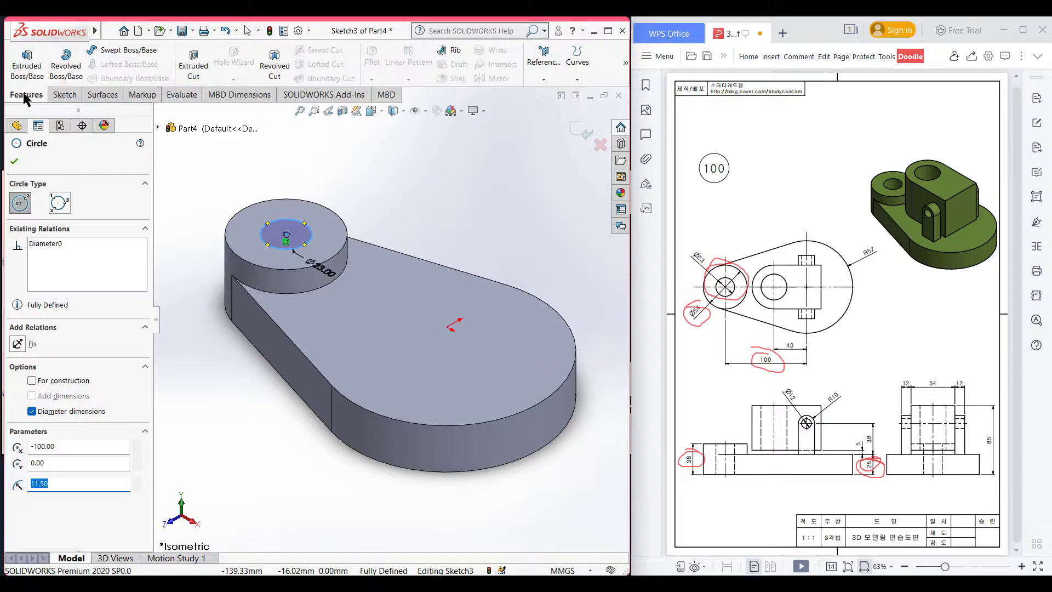
click(190, 71)
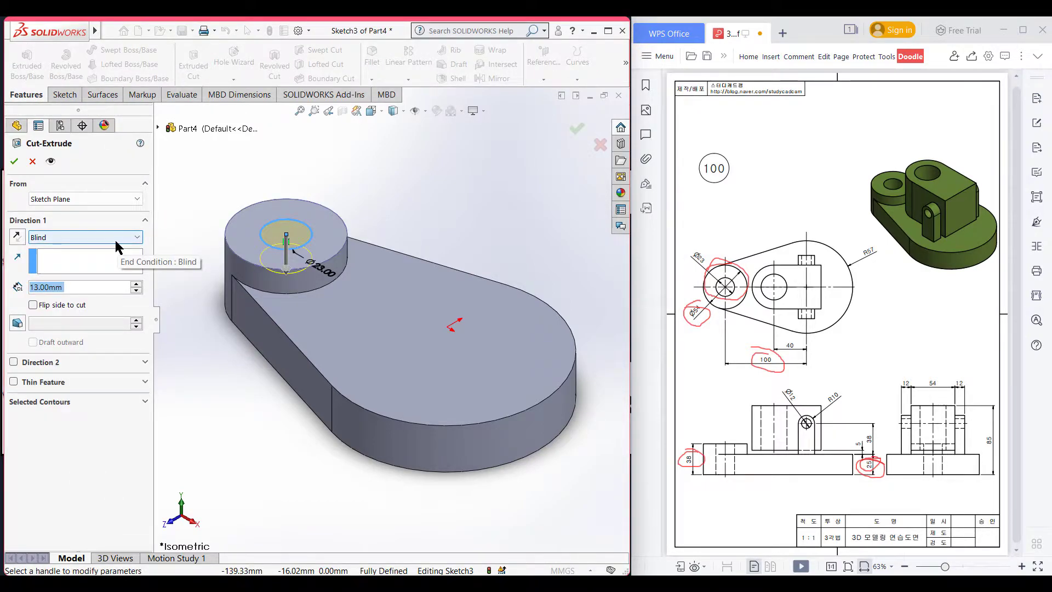
click(116, 241)
click(107, 269)
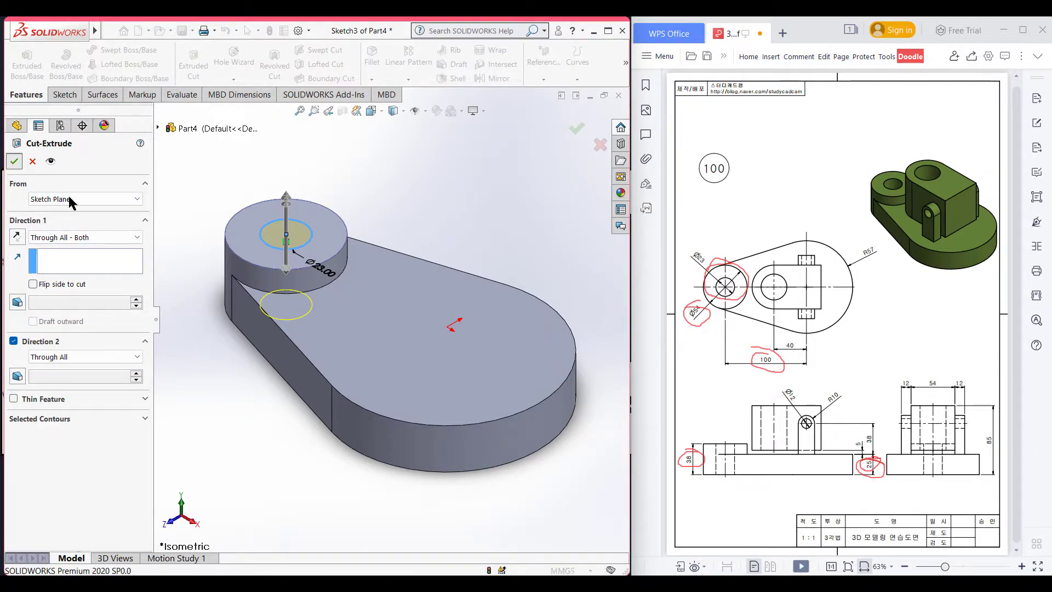
key(Return)
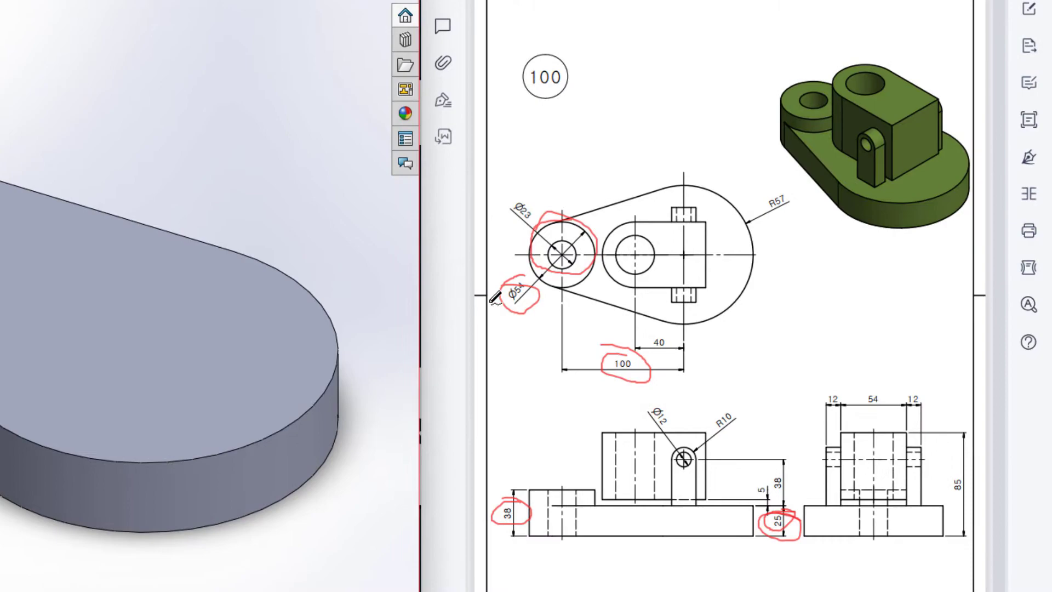
Mark the Ø12 dimension and the lug outline in the drawing's front view.
drag(725, 371, 752, 372)
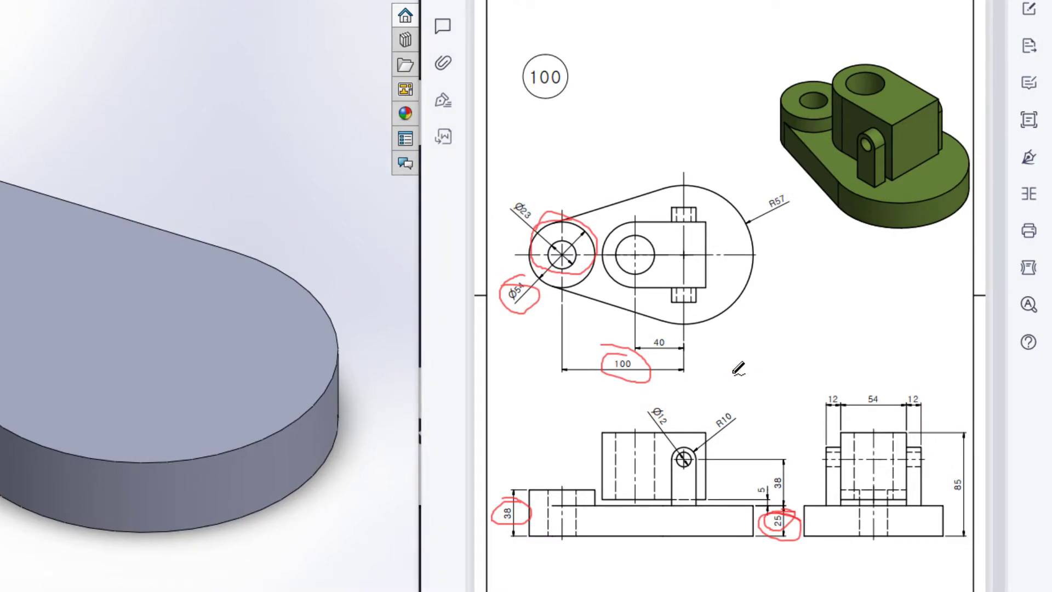
key(e)
mouse_move(676, 462)
mouse_down()
mouse_move(671, 505)
mouse_move(696, 506)
mouse_move(698, 463)
mouse_move(666, 459)
mouse_up()
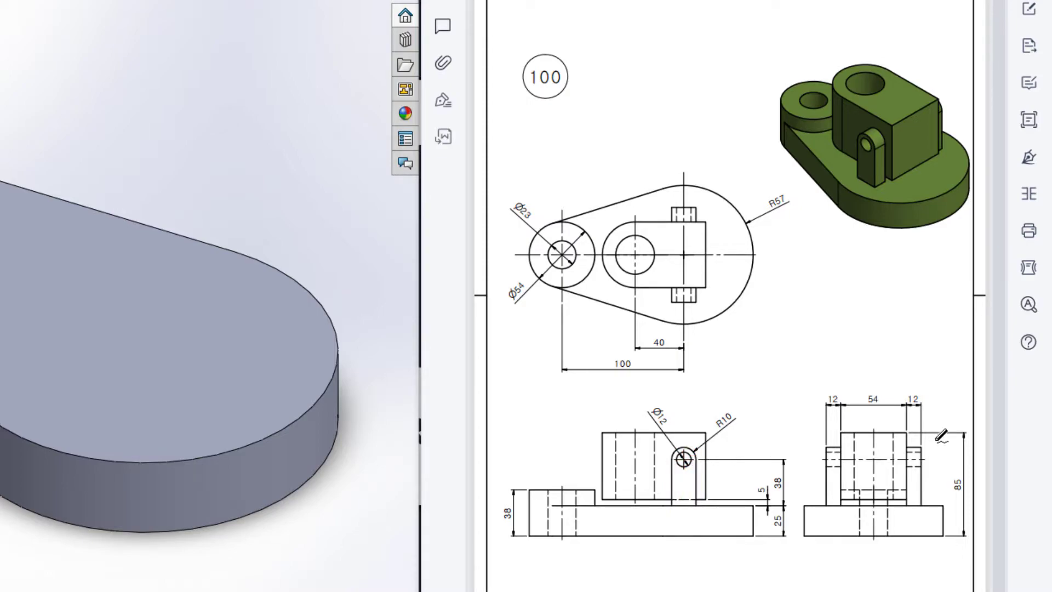
mouse_move(674, 403)
mouse_down()
mouse_move(640, 408)
mouse_move(663, 424)
mouse_move(680, 410)
mouse_move(648, 401)
mouse_up()
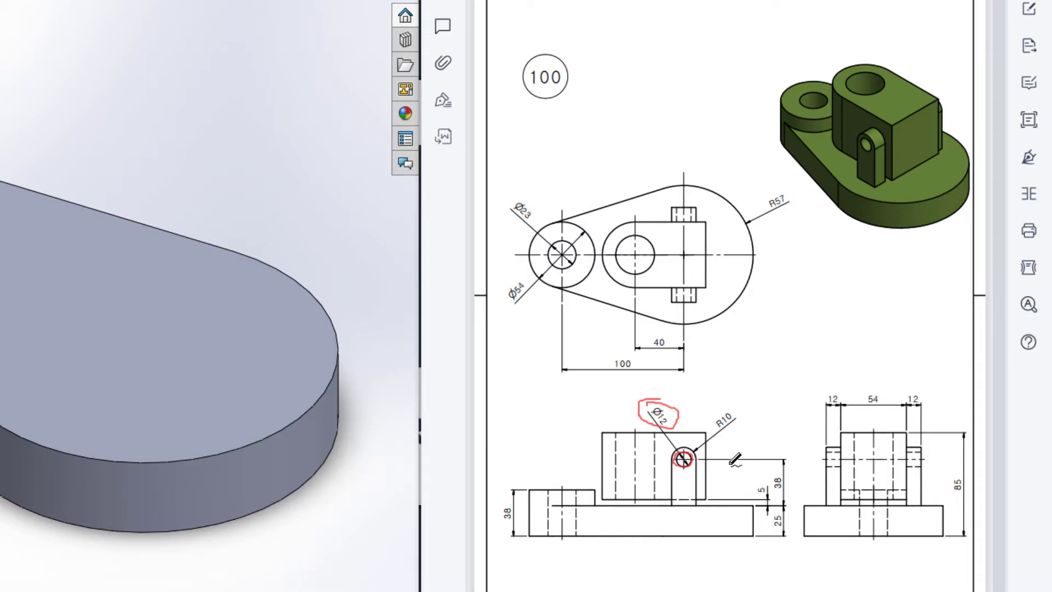
mouse_move(678, 448)
mouse_down()
mouse_move(673, 499)
mouse_move(701, 504)
mouse_move(700, 446)
mouse_move(668, 453)
mouse_up()
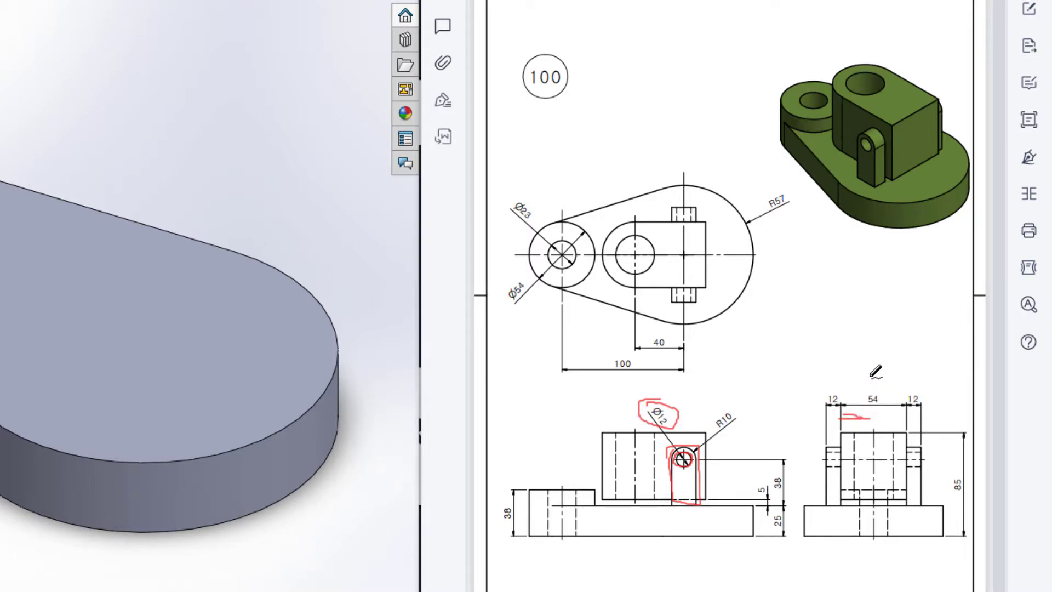
Mark the lug position in the side view, then erase all red markup.
drag(871, 366, 876, 545)
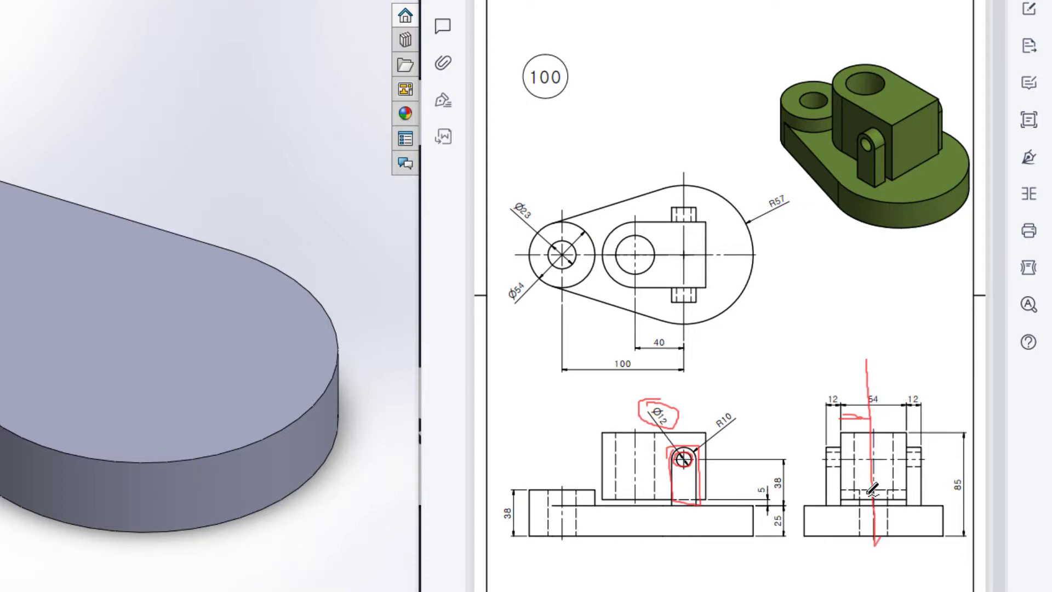
mouse_move(854, 471)
mouse_down()
mouse_move(873, 472)
mouse_move(838, 475)
mouse_move(855, 479)
mouse_up()
mouse_move(680, 445)
mouse_down()
mouse_move(663, 496)
mouse_move(686, 506)
mouse_move(716, 477)
mouse_move(675, 444)
mouse_up()
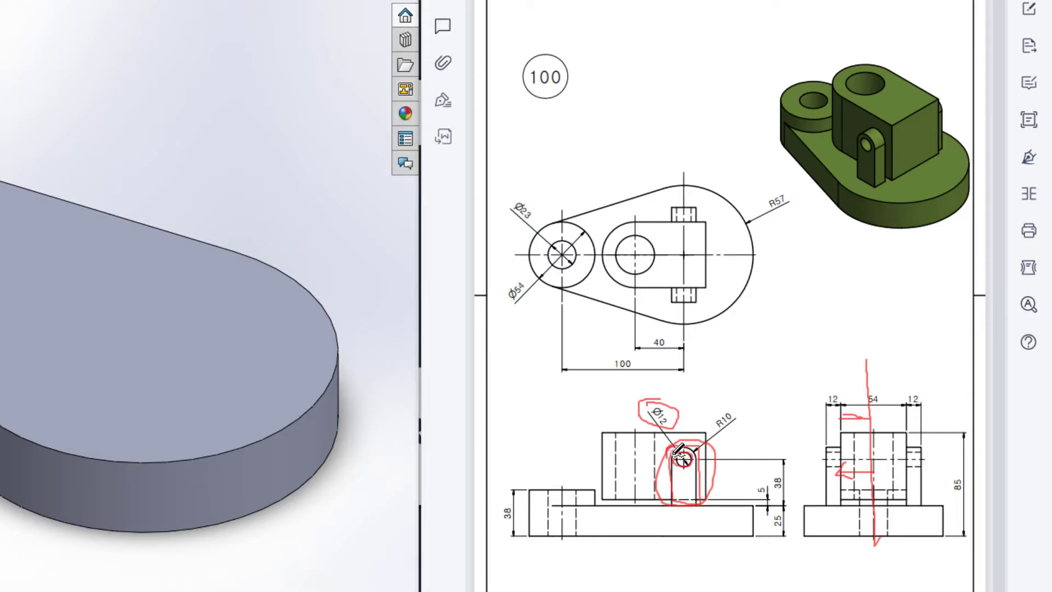
key(Escape)
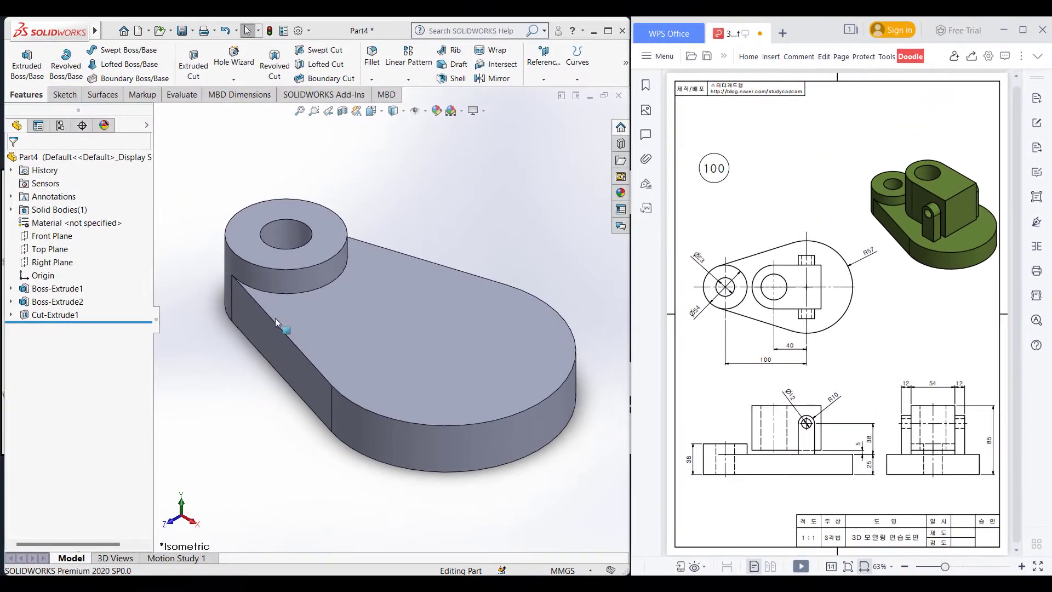
click(50, 235)
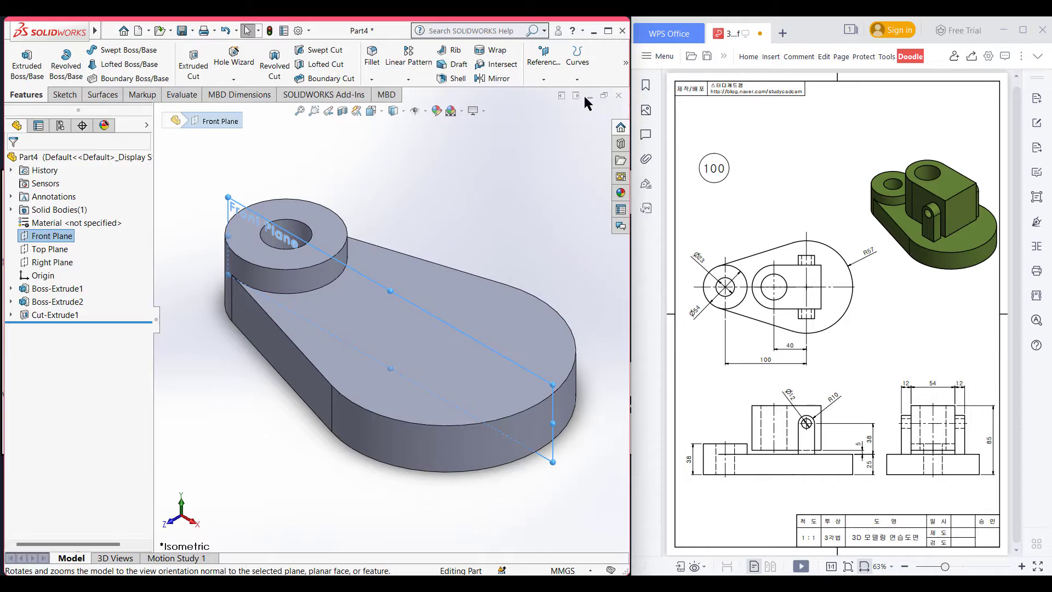